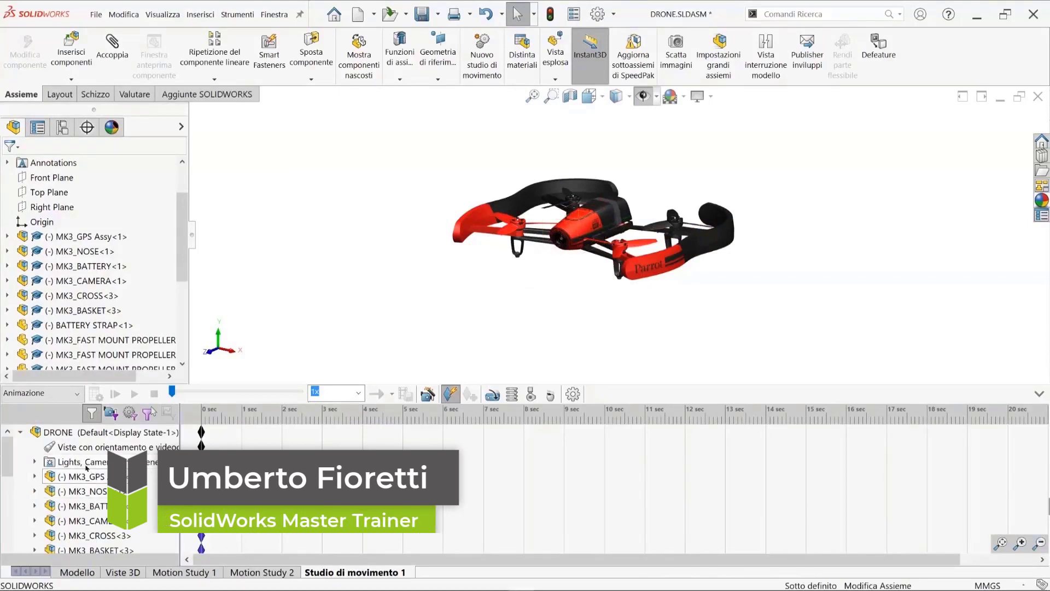
- Add Videocamera1 with Aggiungi videocamera and drag it to about 1370 mm from its target
right_click(105, 464)
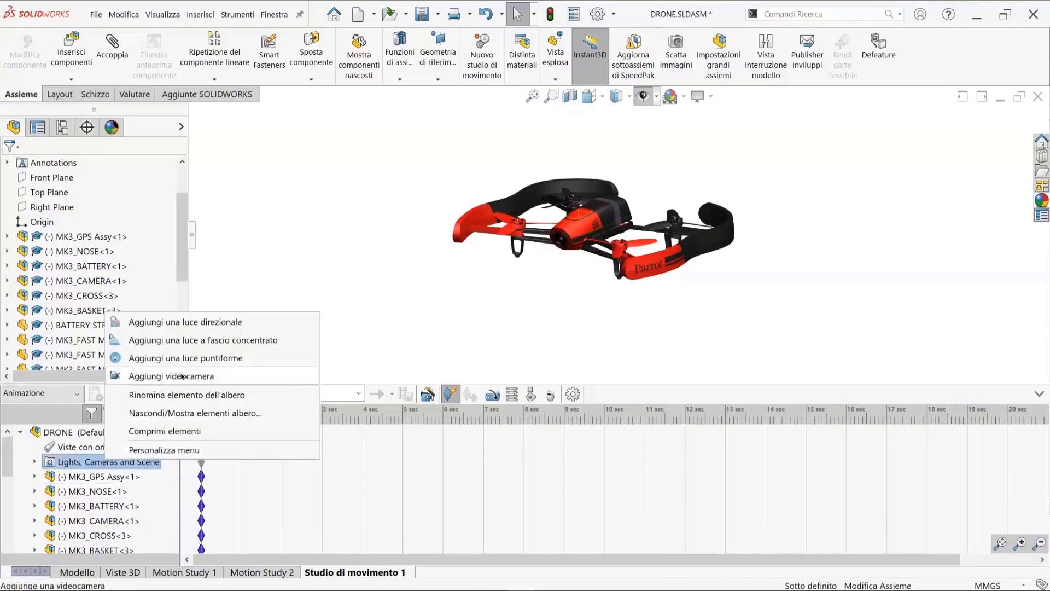
click(182, 376)
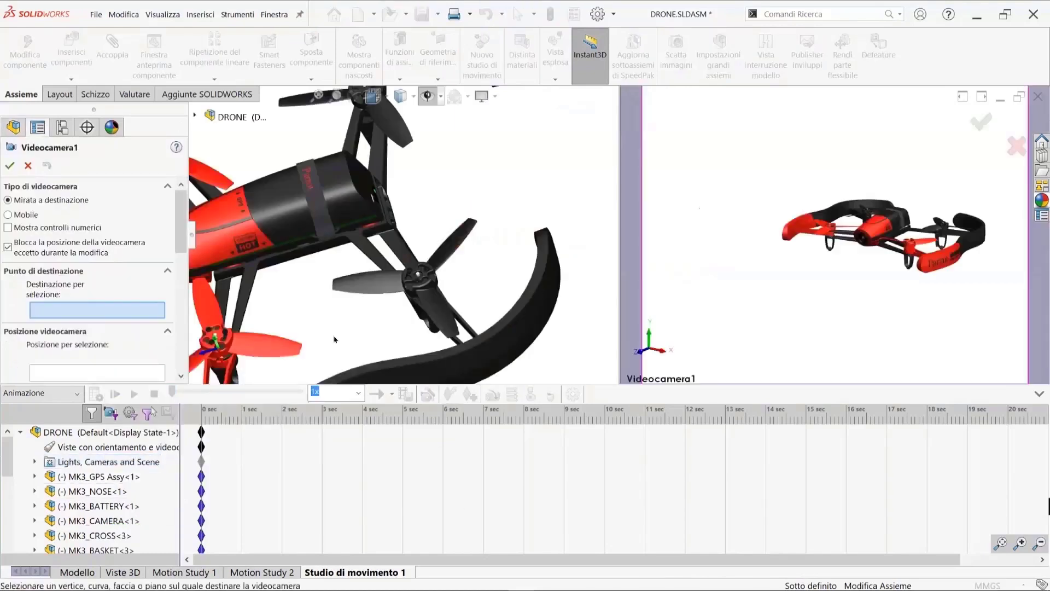
scroll(383, 295, up, 3)
scroll(458, 291, up, 2)
scroll(484, 282, up, 2)
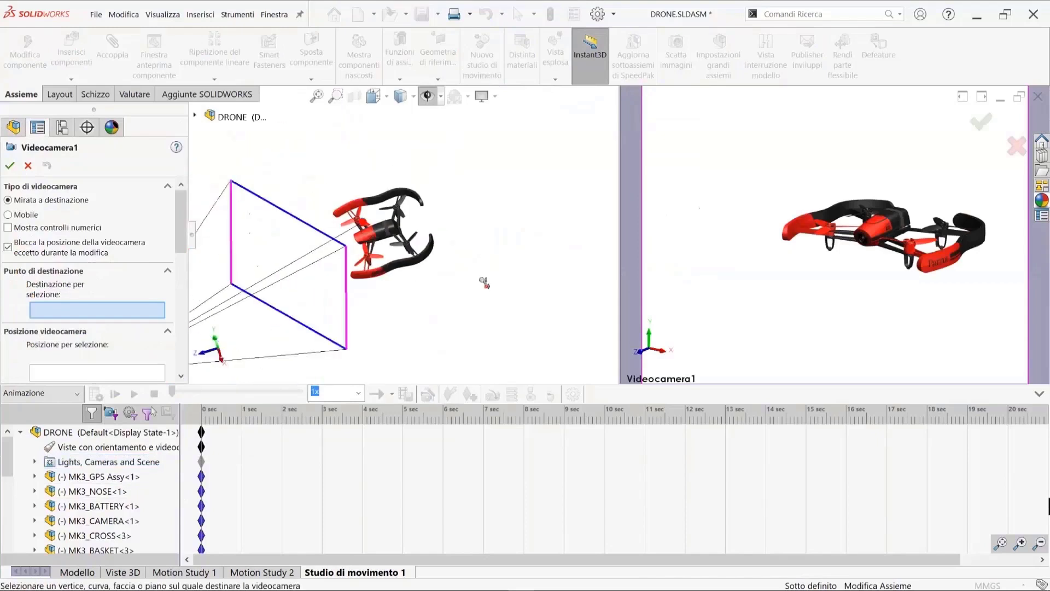
scroll(508, 268, up, 2)
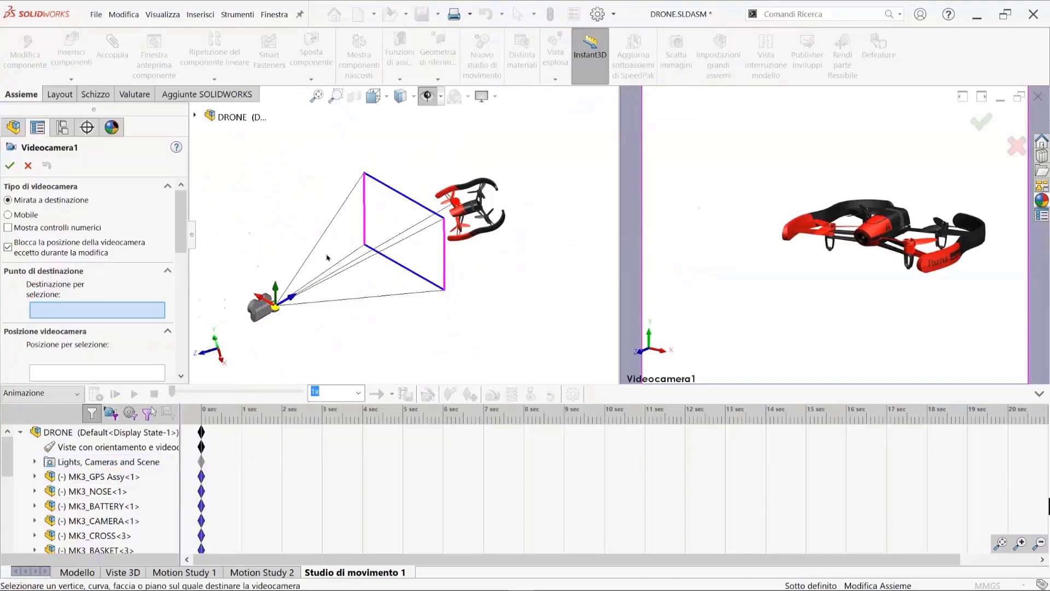
mouse_move(437, 263)
middle_down()
mouse_move(440, 226)
mouse_move(253, 216)
middle_up()
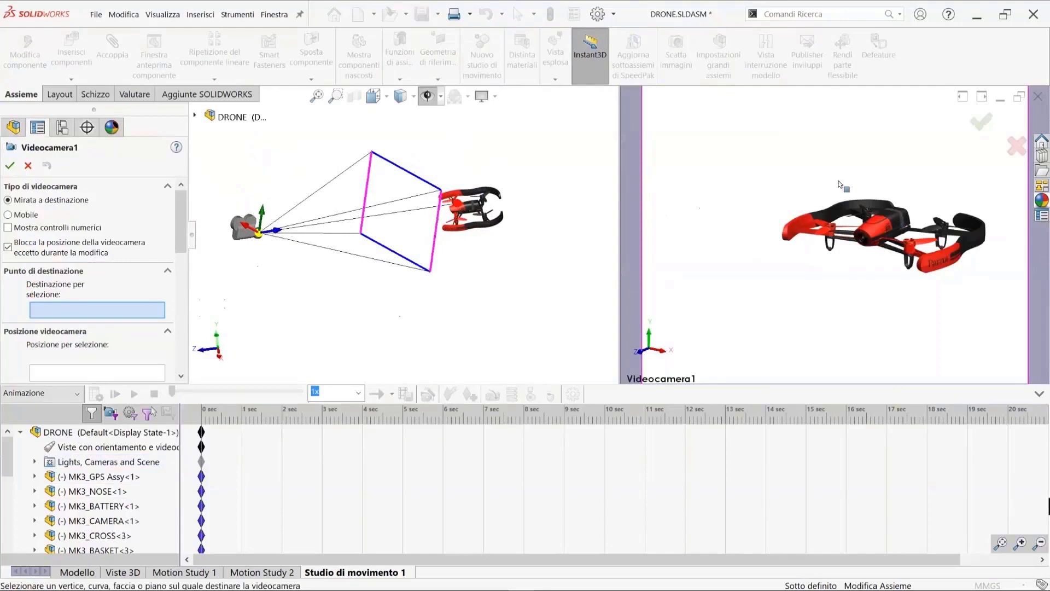
mouse_move(848, 304)
middle_down()
mouse_move(823, 293)
mouse_move(859, 306)
mouse_move(890, 275)
mouse_move(839, 289)
mouse_move(849, 297)
middle_up()
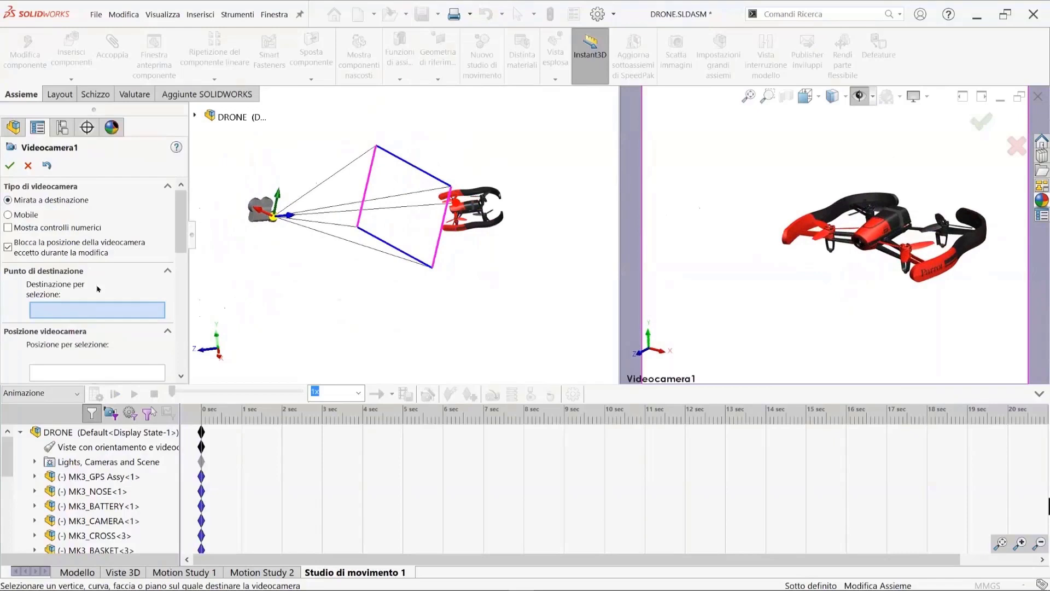
drag(183, 228, 181, 297)
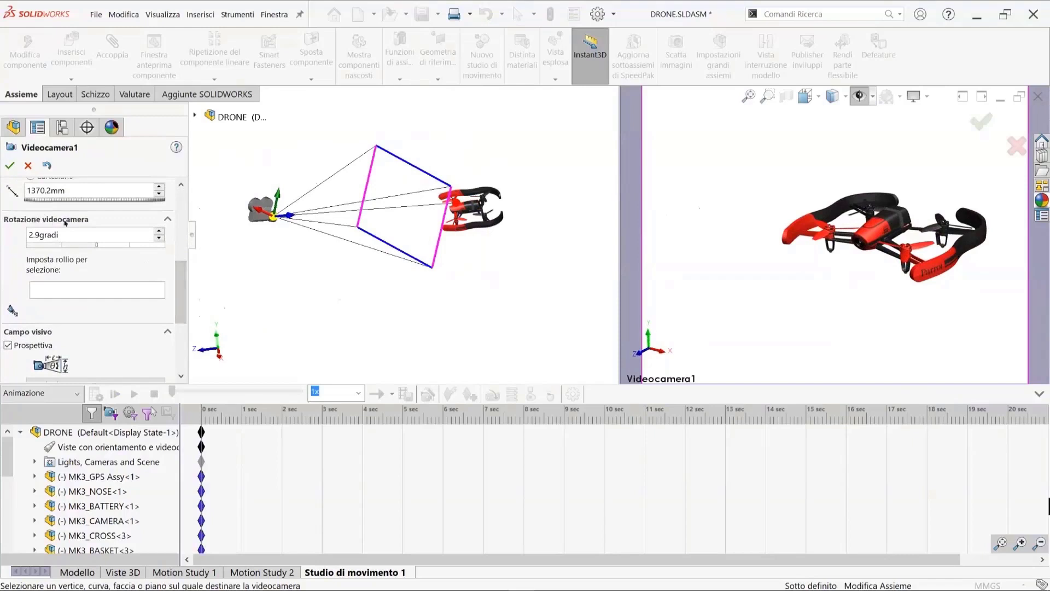
- Set Videocamera1's roll rotation to 0 degrees and move the camera below the drone
double_click(30, 234)
text(0)
click(78, 291)
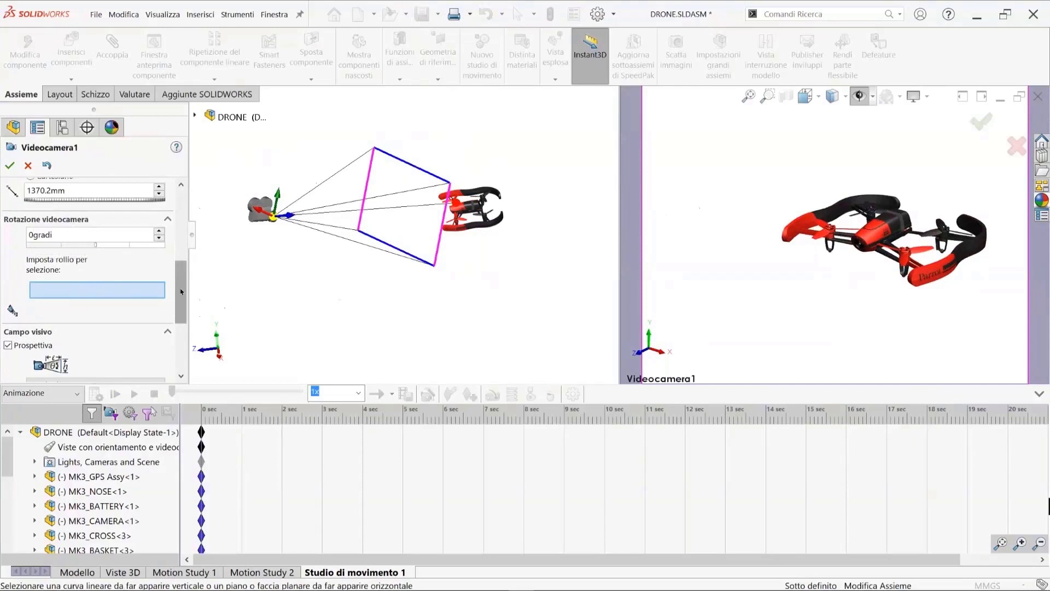
drag(182, 279, 182, 208)
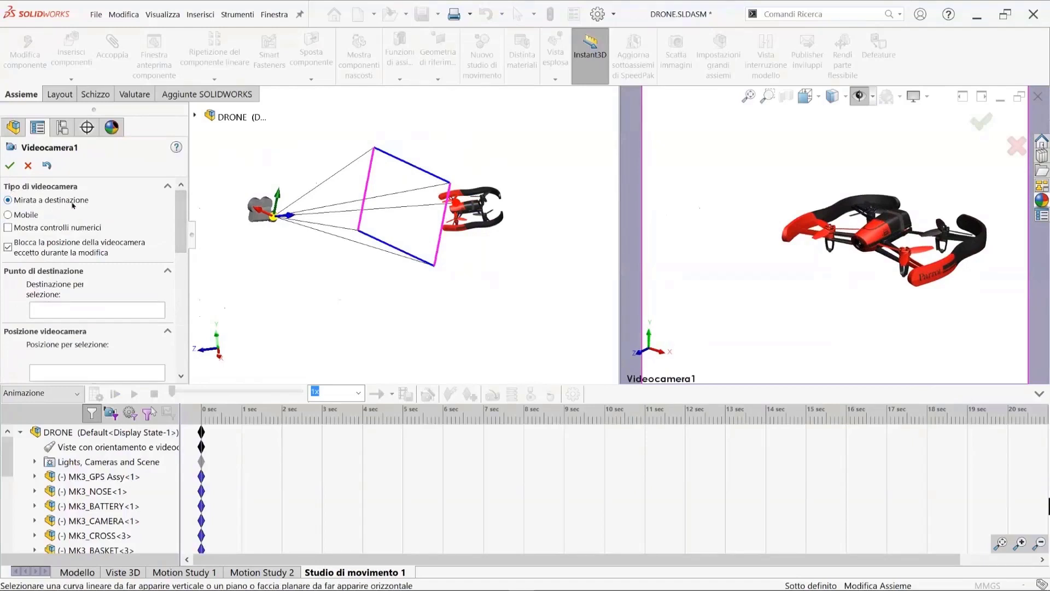
middle_drag(452, 220, 453, 203)
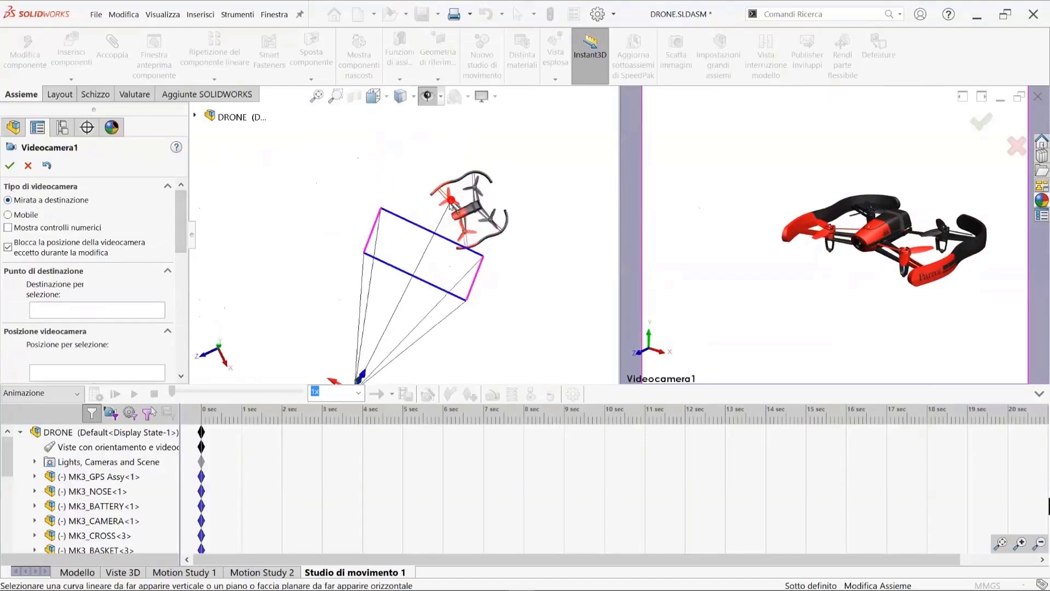
- Switch the camera type to Mobile, then back to Mirata a destinazione
click(15, 215)
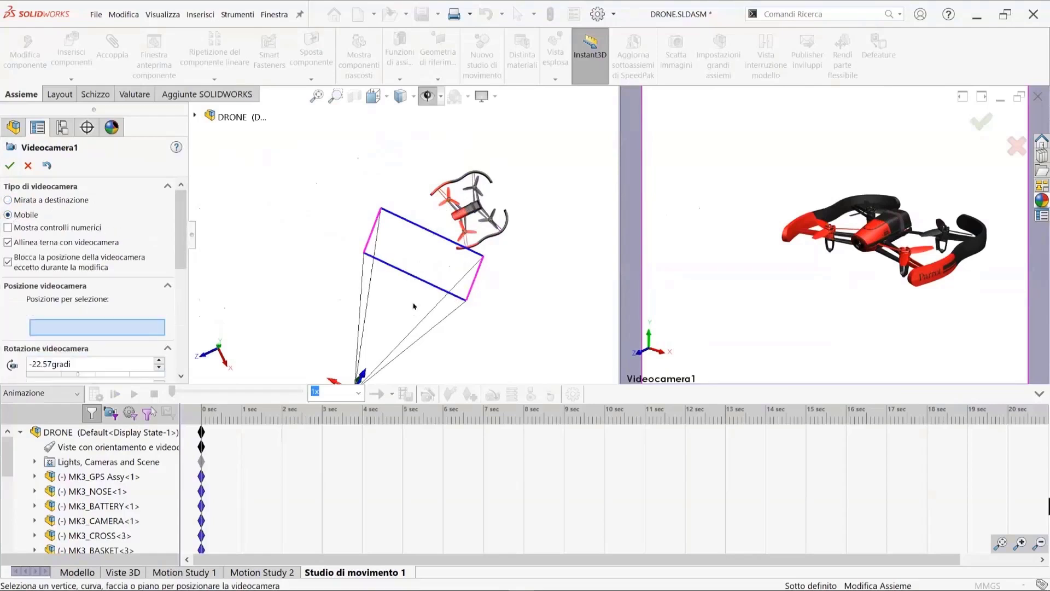
scroll(414, 304, up, 1)
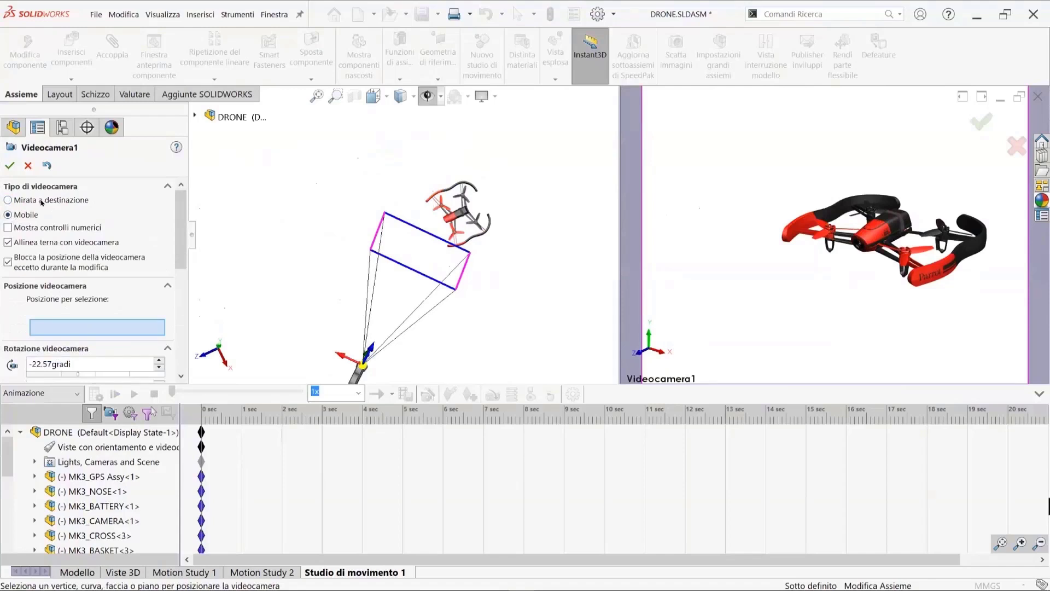
click(41, 201)
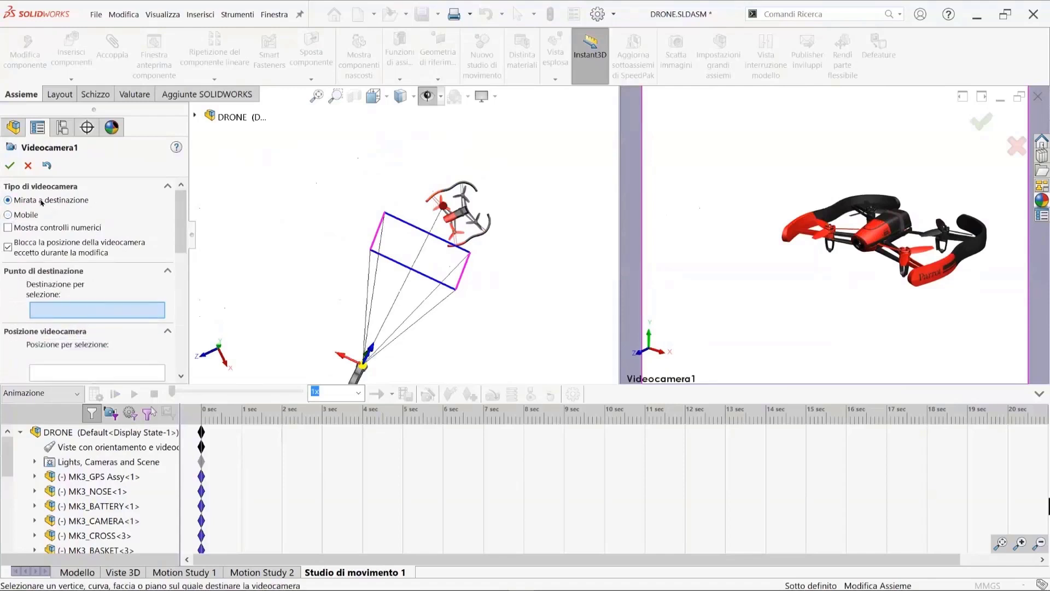
- From a top view, move Videocamera1's target point onto the drone's nose
right_drag(304, 266, 299, 190)
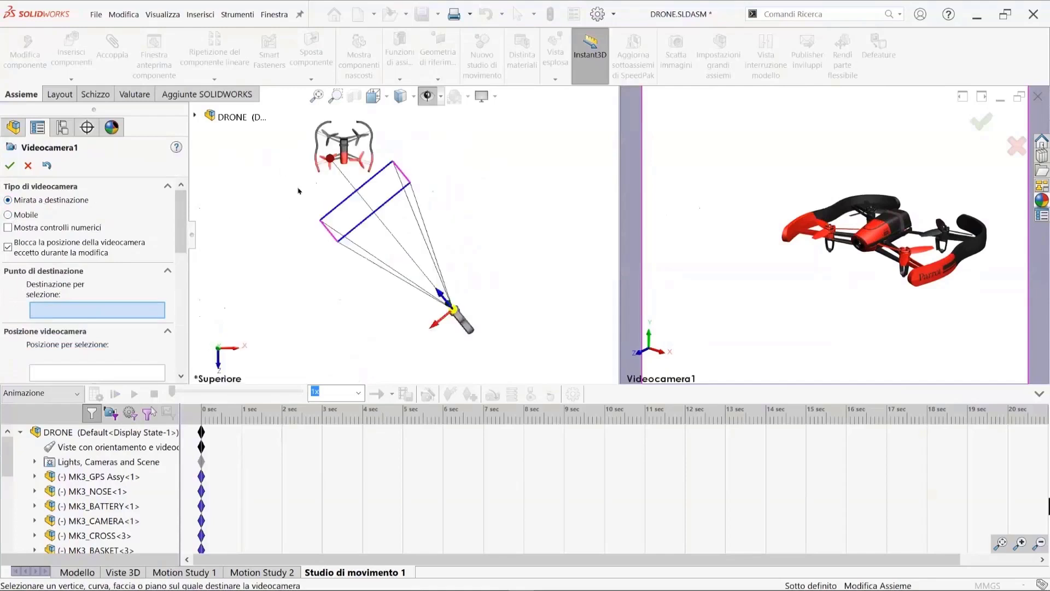
scroll(354, 221, down, 2)
scroll(353, 222, down, 2)
scroll(306, 216, down, 5)
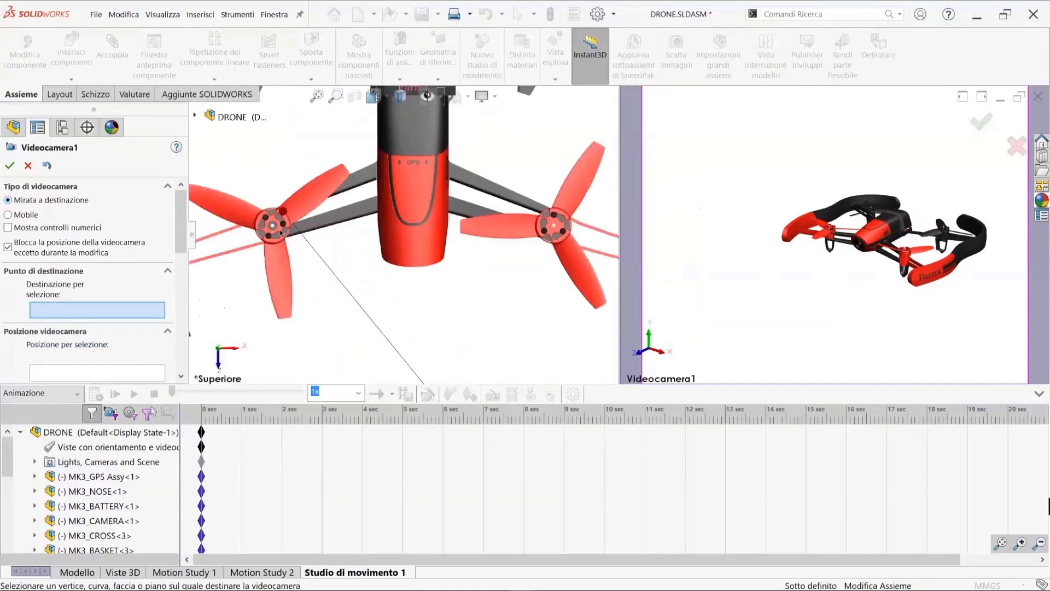
mouse_move(289, 217)
mouse_down()
mouse_move(353, 269)
mouse_move(400, 285)
mouse_move(414, 271)
mouse_up()
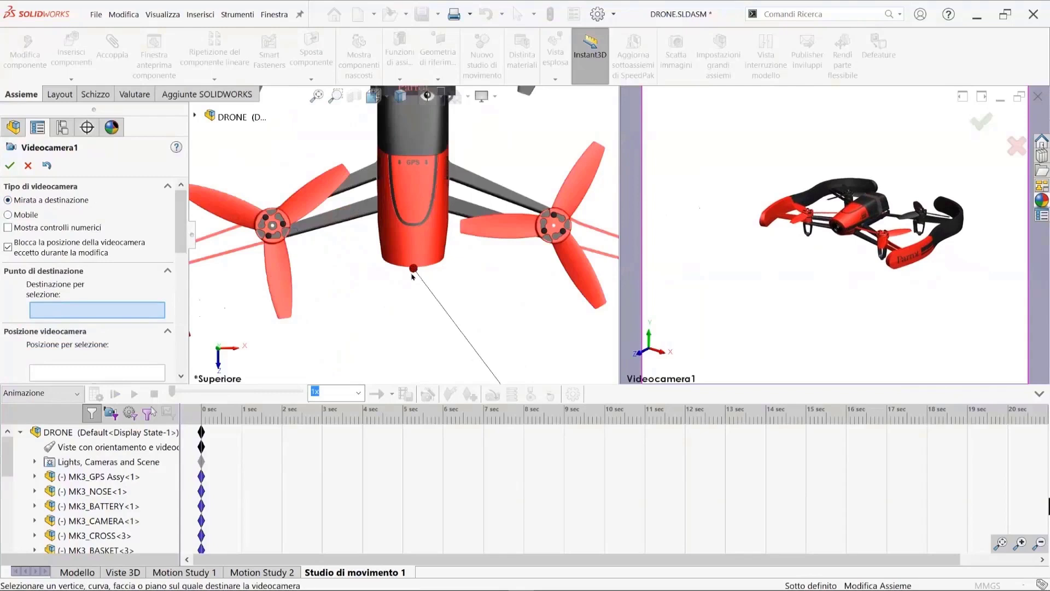
- Place the camera straight in front of the drone for a head-on preview
scroll(413, 276, up, 5)
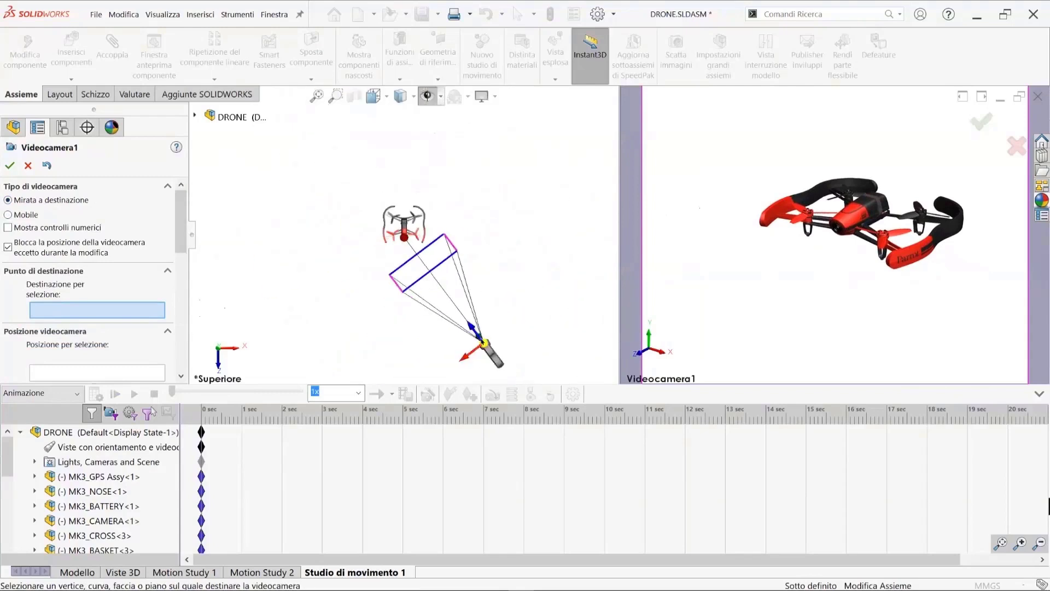
drag(455, 340, 374, 353)
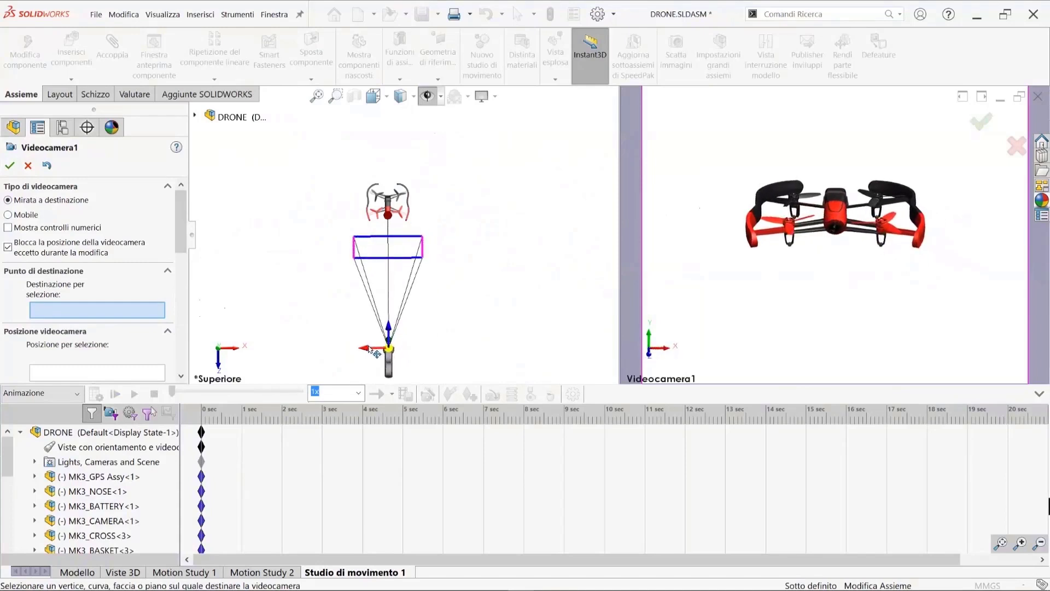
drag(369, 349, 369, 349)
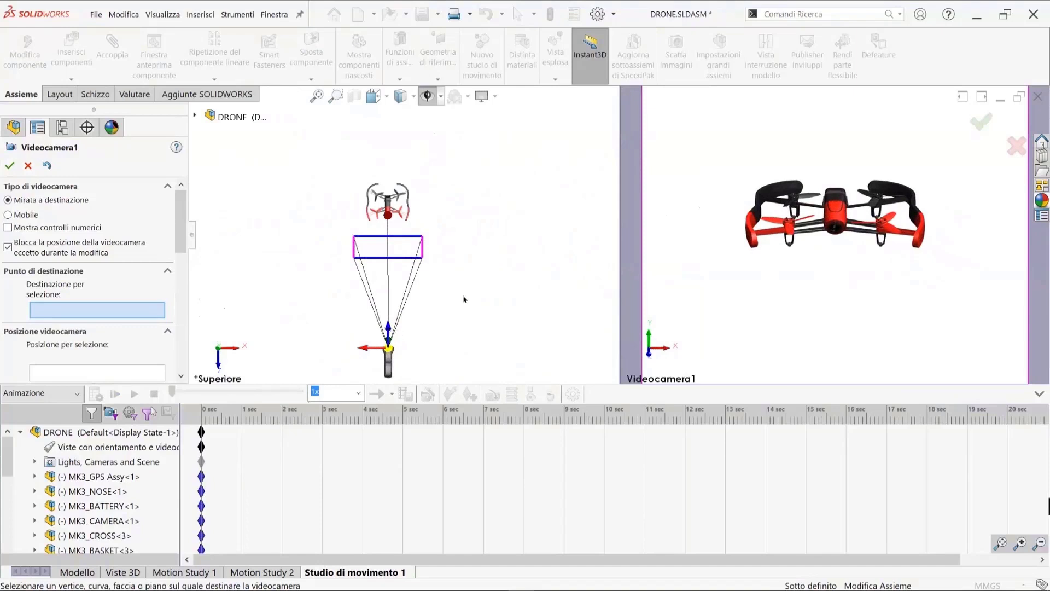
- In the right view, lower the camera, raise the target and close in to 85.18 mm
key(ctrl+4)
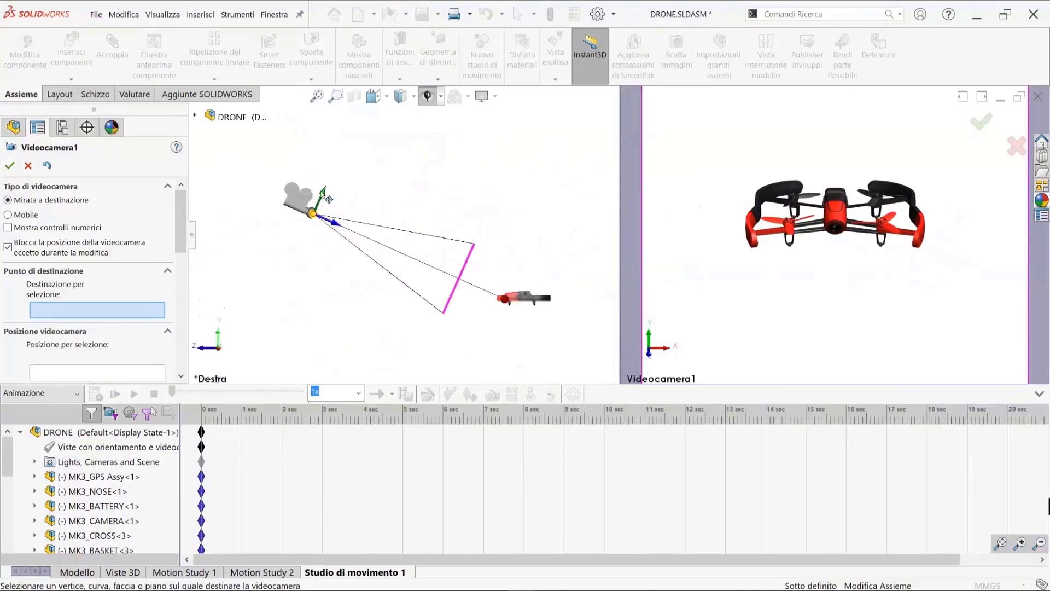
drag(324, 196, 306, 317)
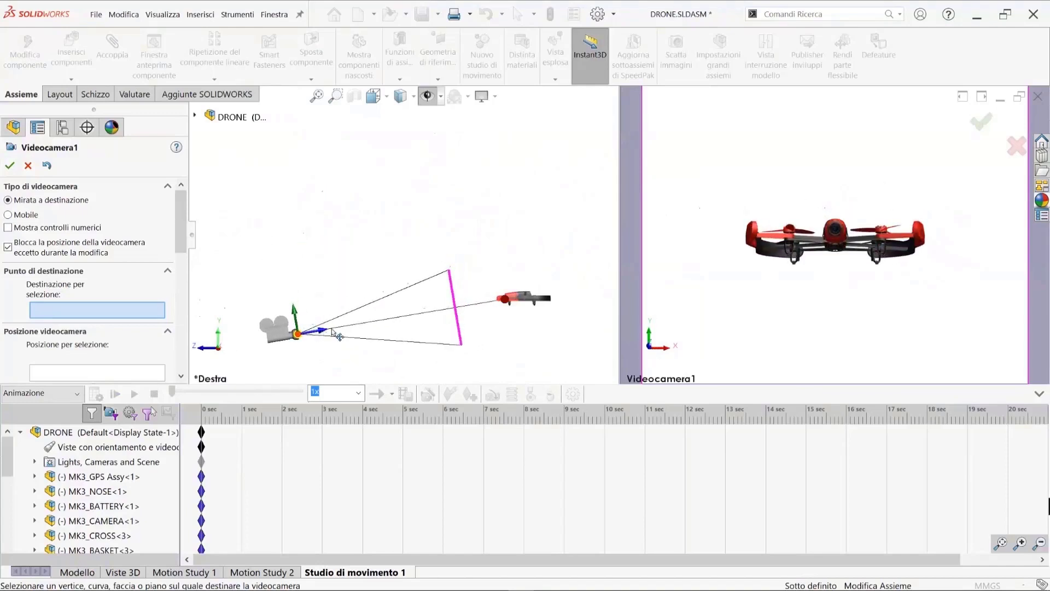
mouse_move(340, 335)
mouse_down()
mouse_move(499, 292)
mouse_move(274, 312)
mouse_move(308, 281)
mouse_up()
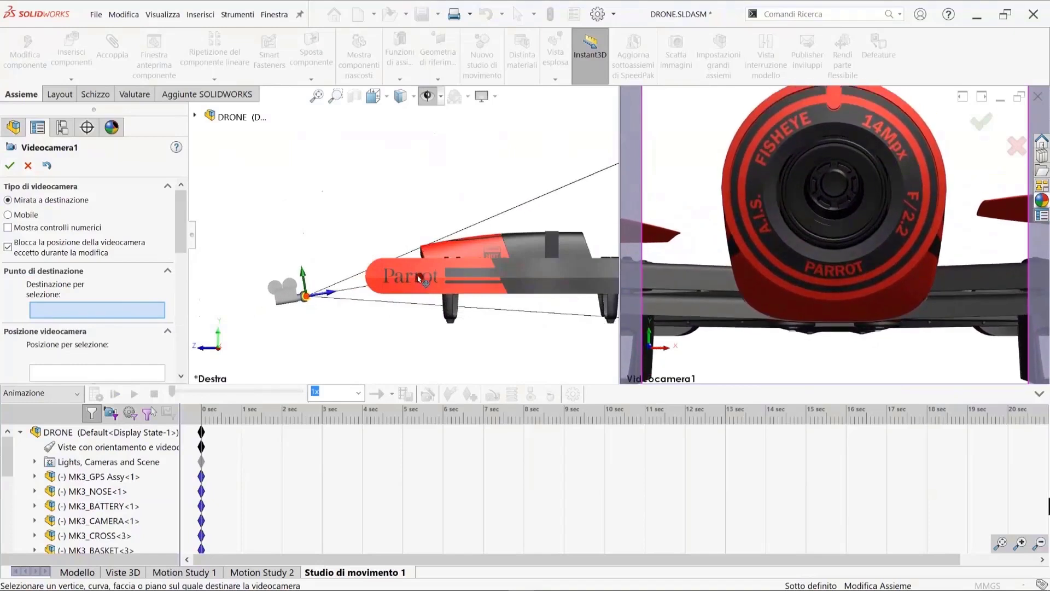
drag(419, 281, 419, 268)
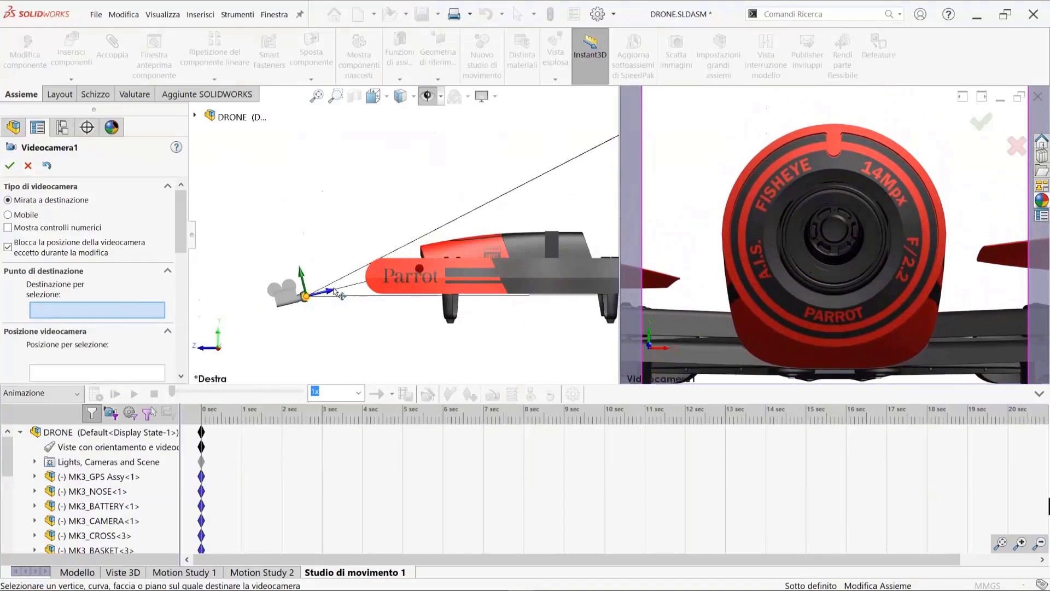
drag(337, 295, 361, 290)
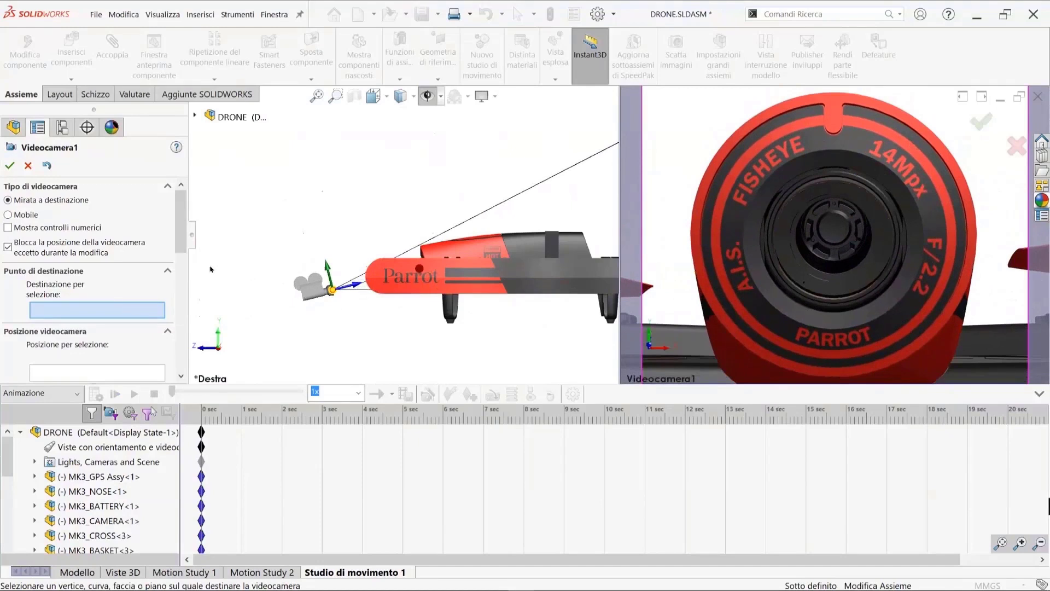
mouse_move(183, 235)
mouse_down()
mouse_move(185, 288)
mouse_move(185, 251)
mouse_up()
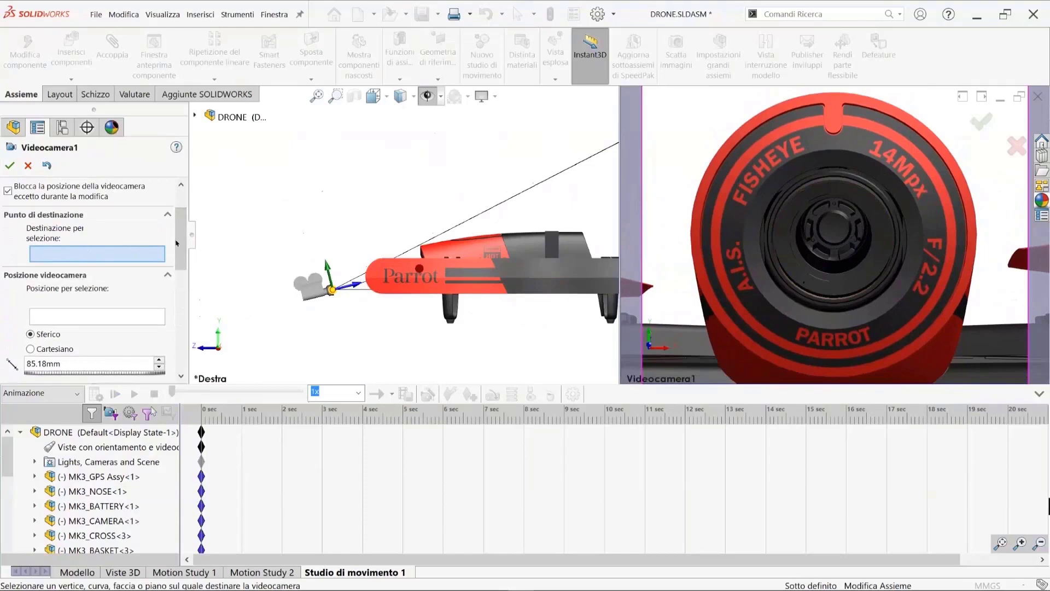
drag(180, 254, 176, 328)
scroll(80, 255, down, 3)
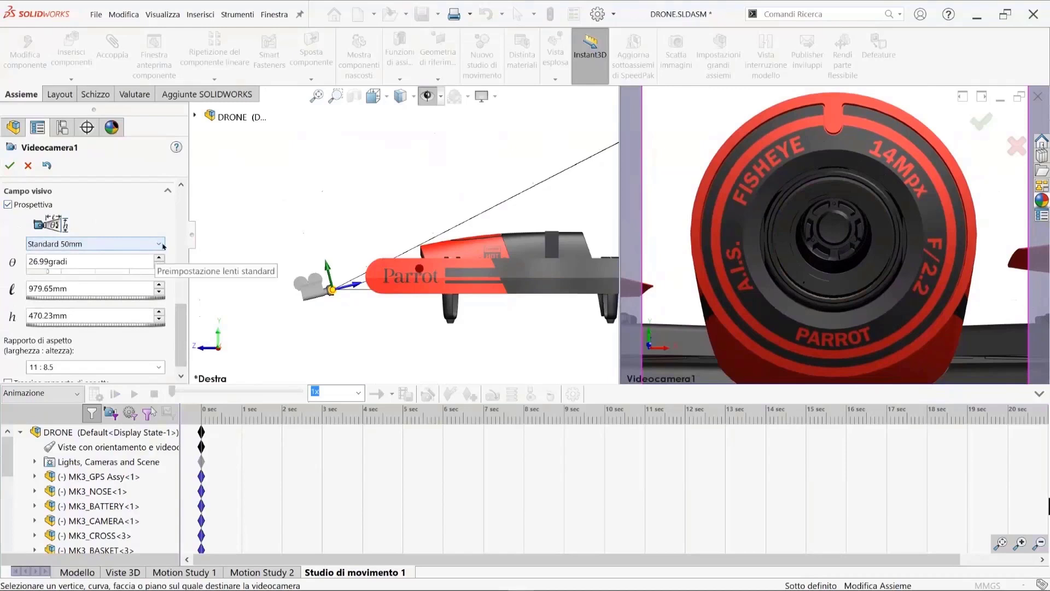
click(159, 245)
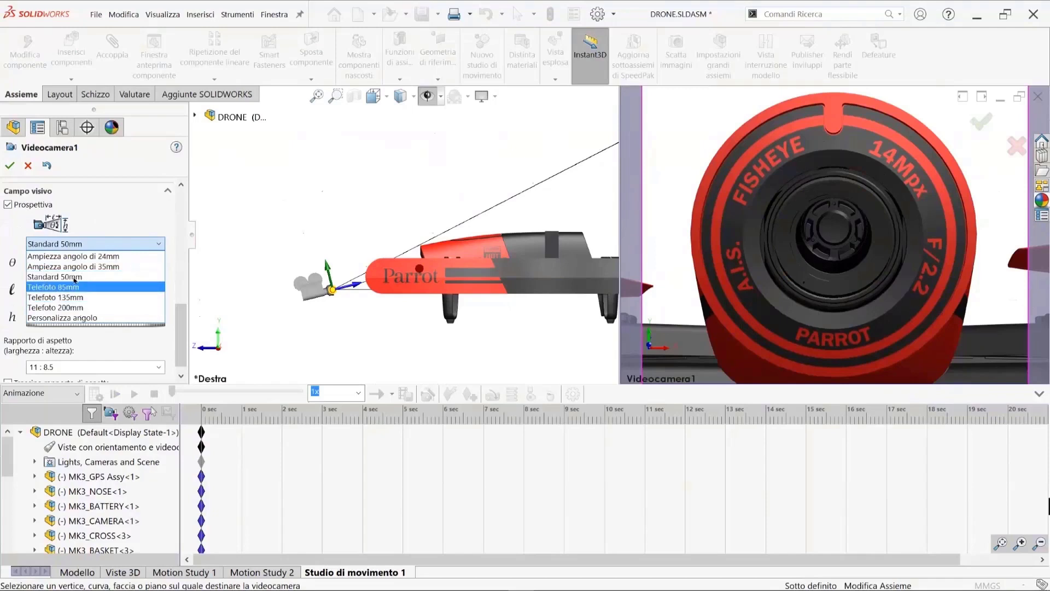
click(75, 279)
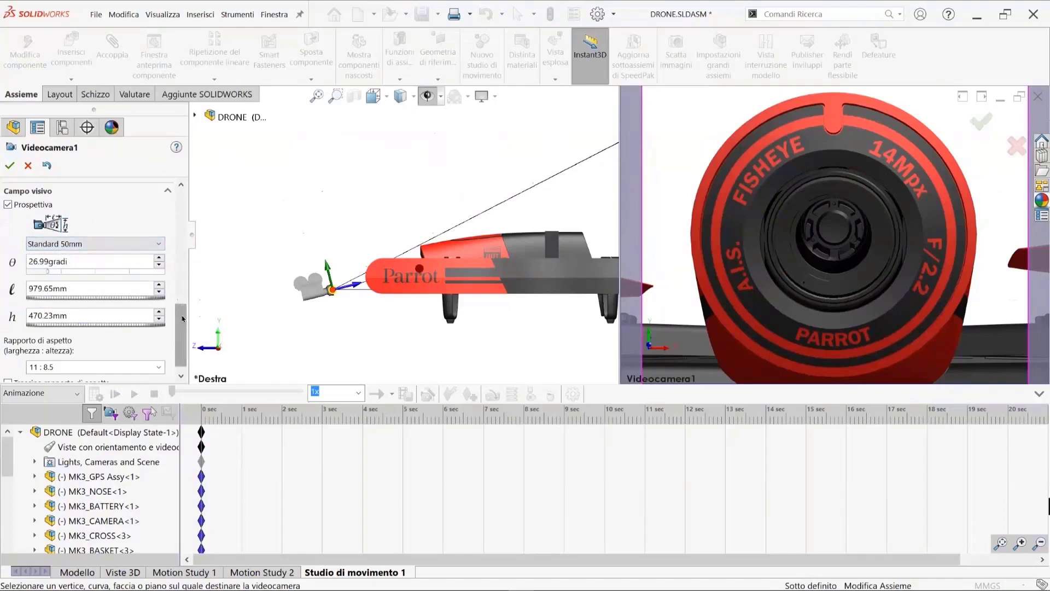
scroll(183, 319, down, 1)
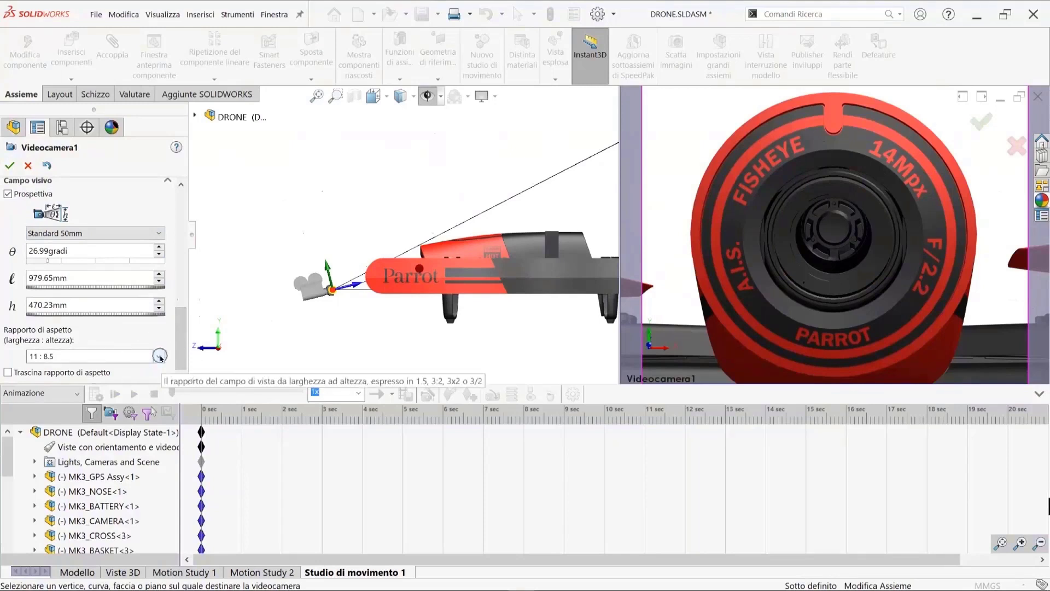
- Set Videocamera1's aspect ratio to 16 : 9 and accept the camera settings
click(159, 357)
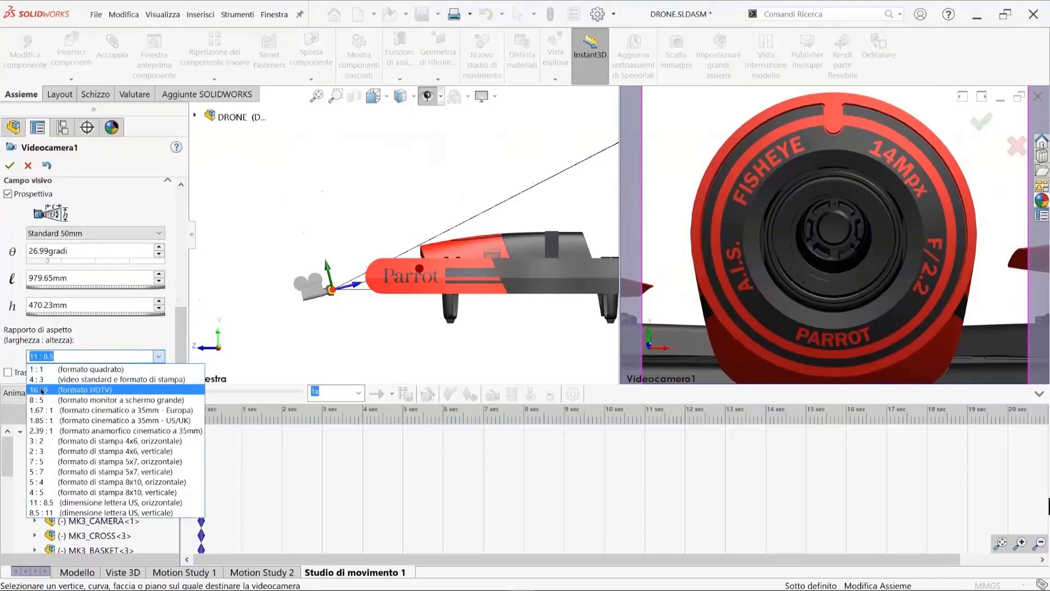
click(74, 392)
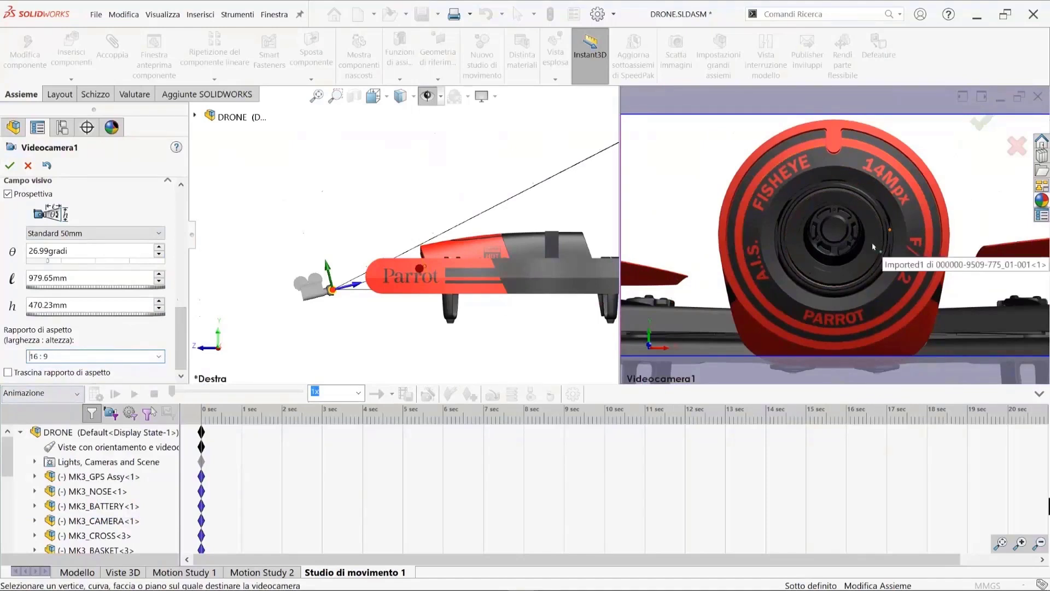
click(9, 165)
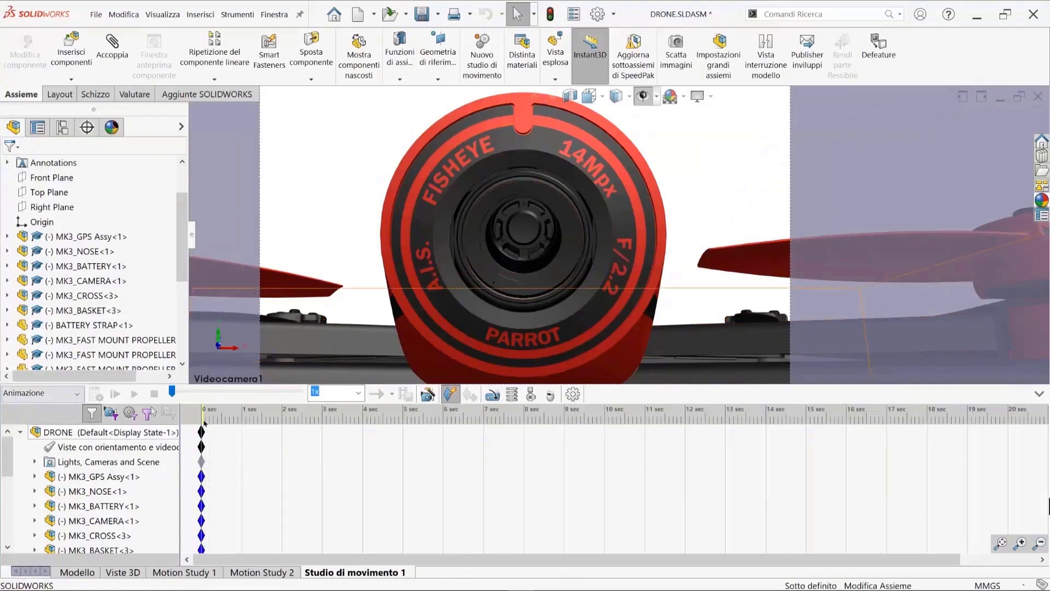
- Drag the motion study time bar to about 5 seconds
drag(246, 416, 399, 417)
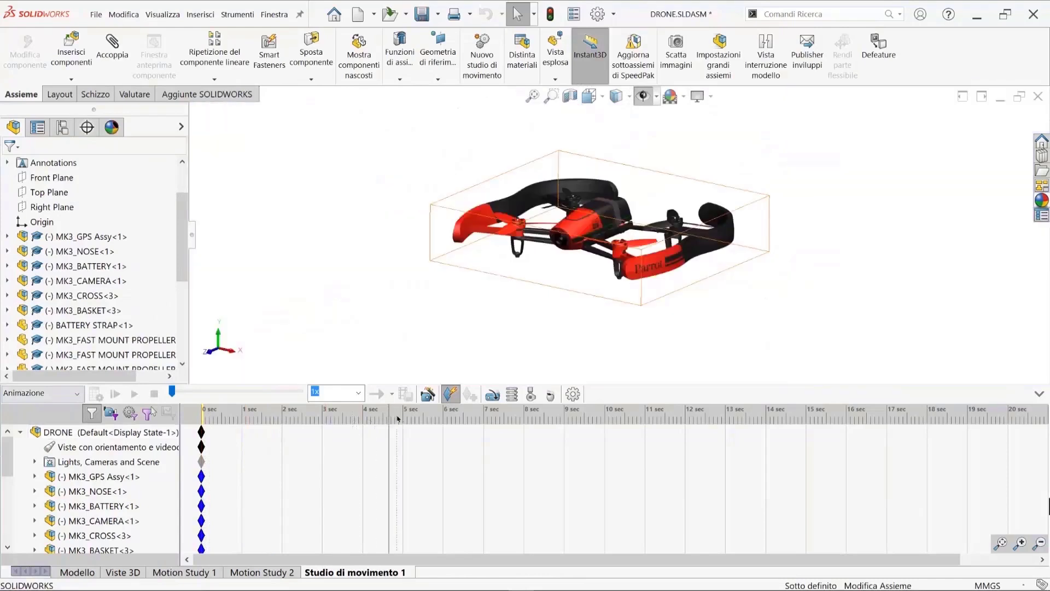
mouse_move(394, 417)
mouse_down()
mouse_move(288, 416)
mouse_move(438, 416)
mouse_move(204, 416)
mouse_move(410, 421)
mouse_up()
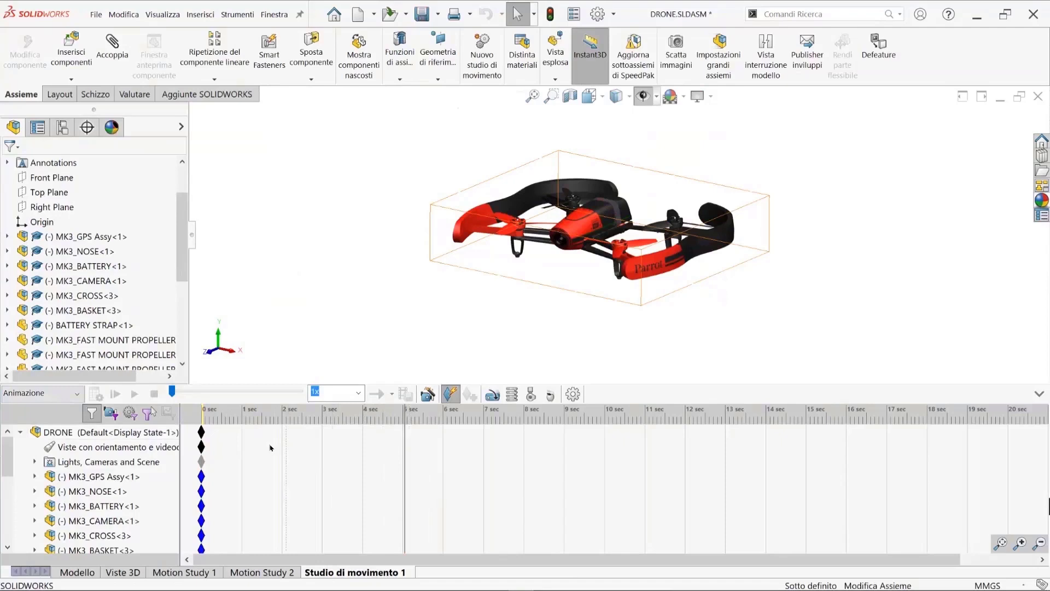
- Disable view key creation on the orientation track, then abandon a first camera-view choice
right_click(124, 451)
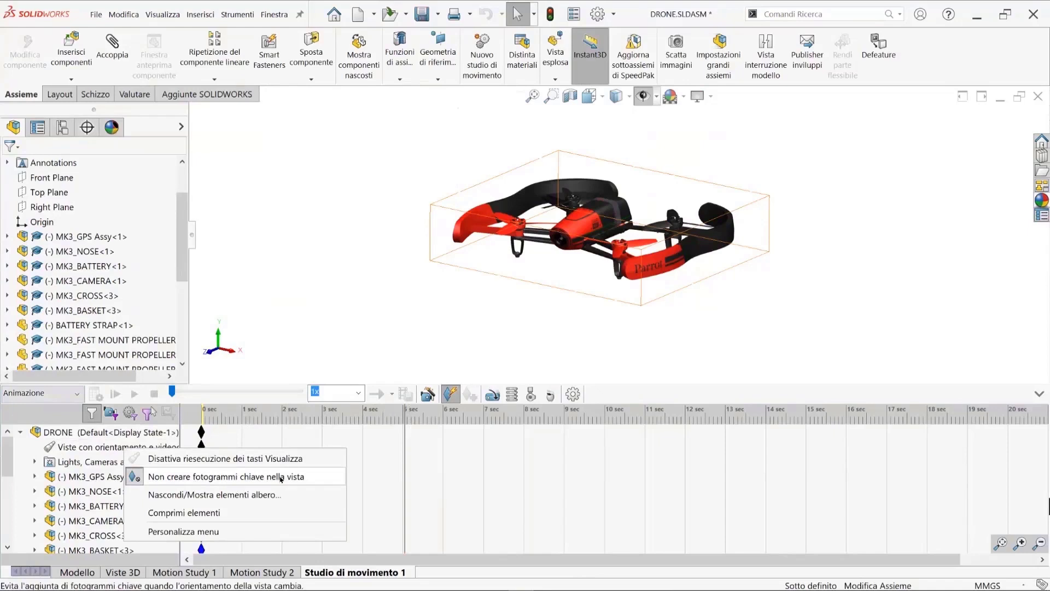
click(281, 479)
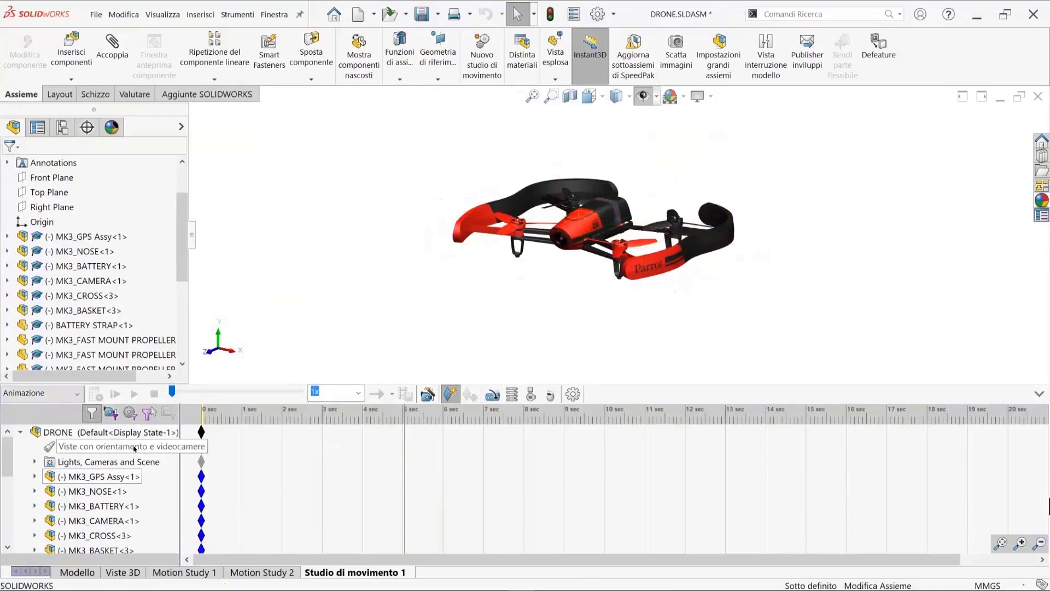
right_click(135, 449)
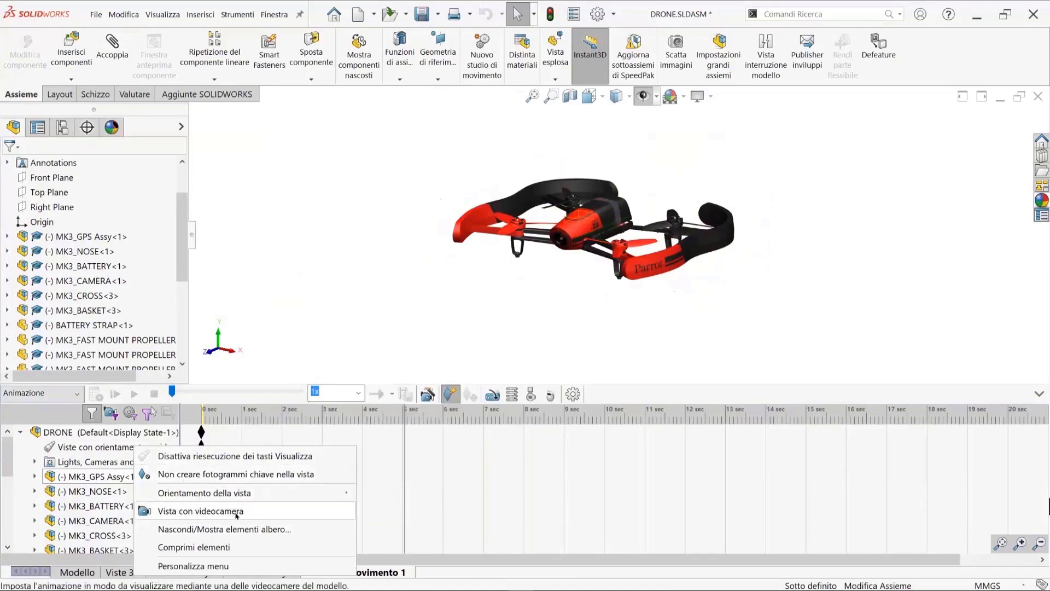
click(192, 512)
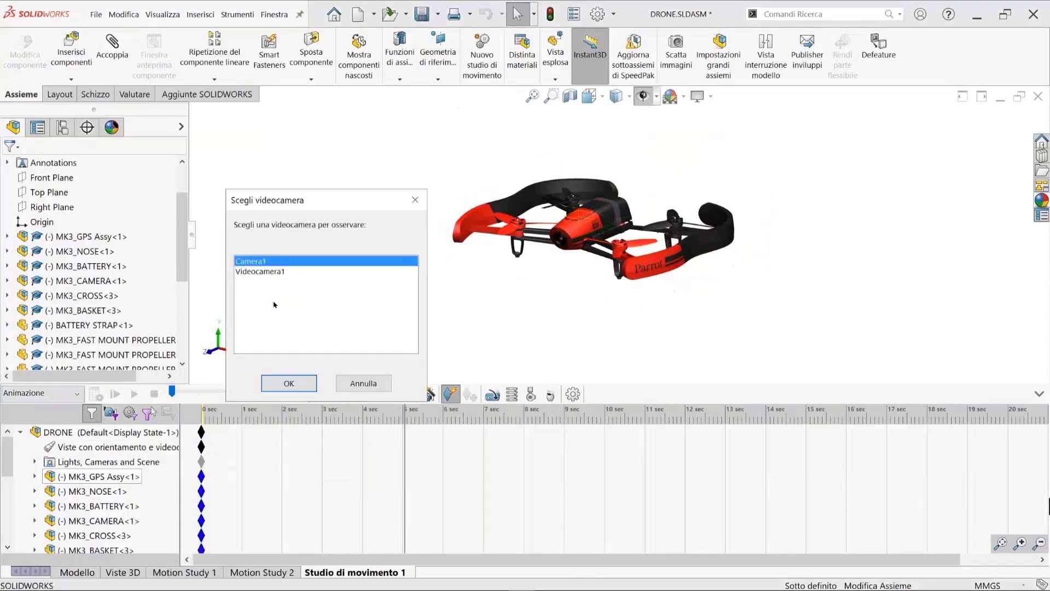
click(259, 272)
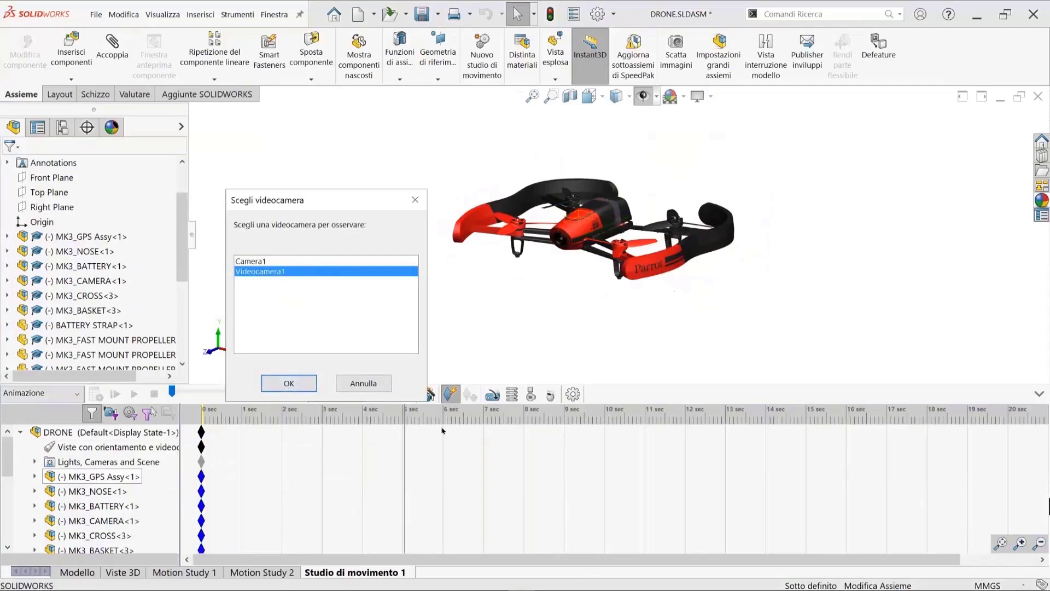
click(378, 382)
- From 0 seconds, set the animation to view through Videocamera1, then scrub to about 5.5 seconds
drag(404, 416, 202, 416)
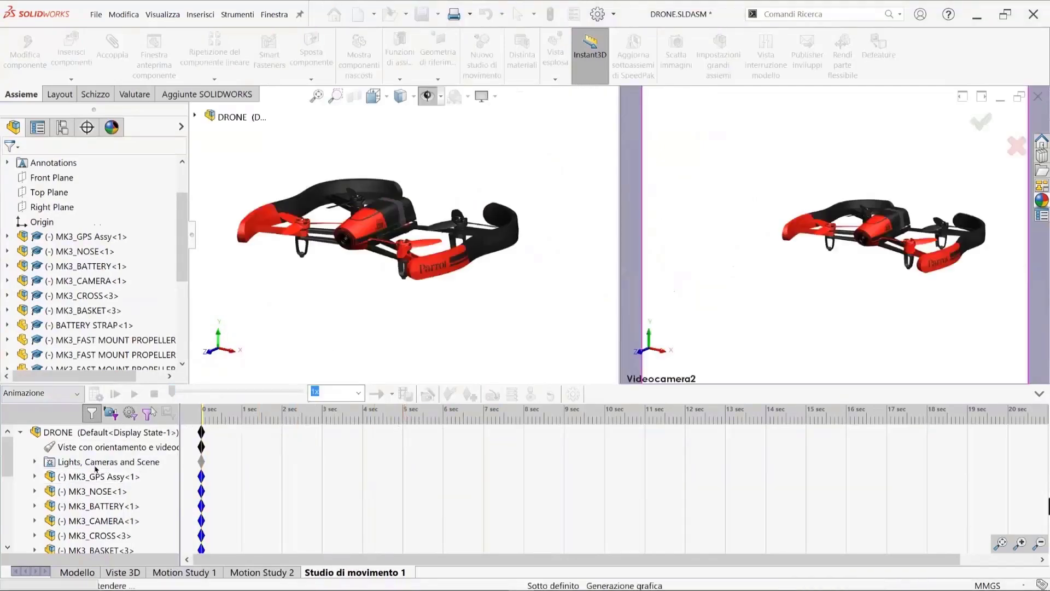
right_click(84, 447)
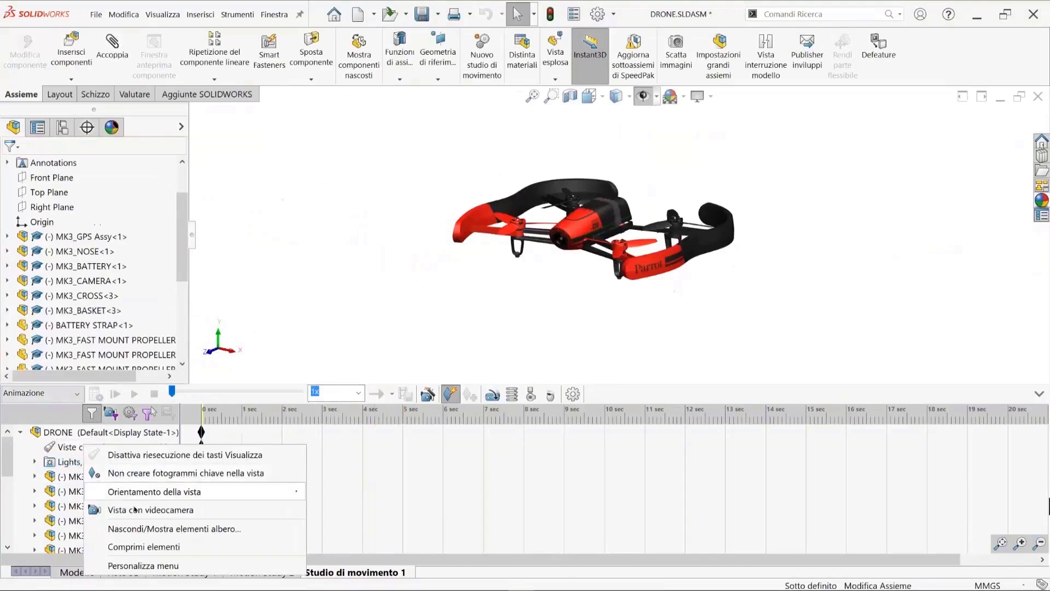
click(143, 510)
key(Down)
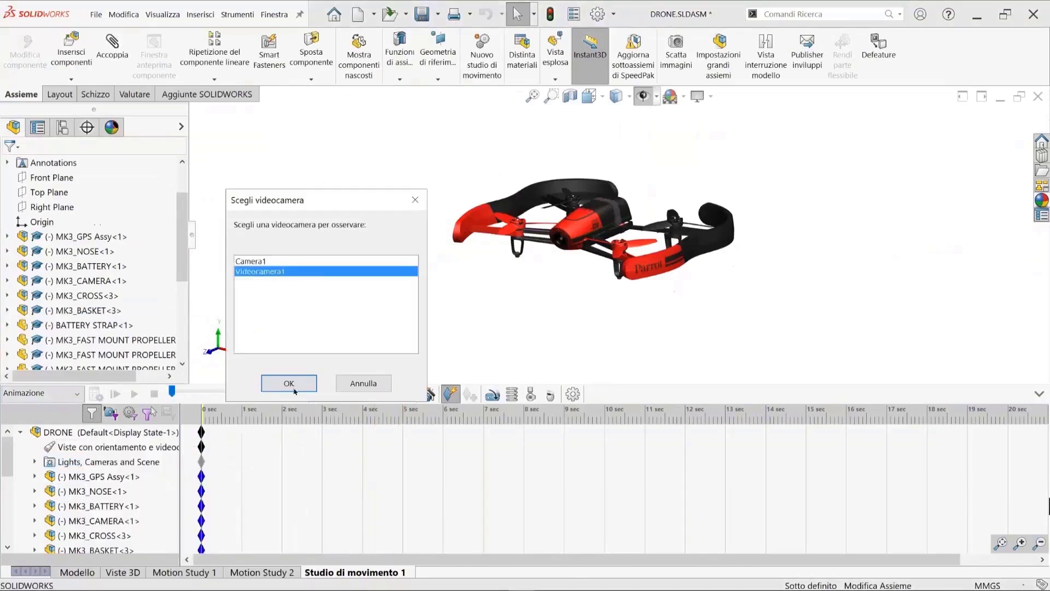
click(290, 383)
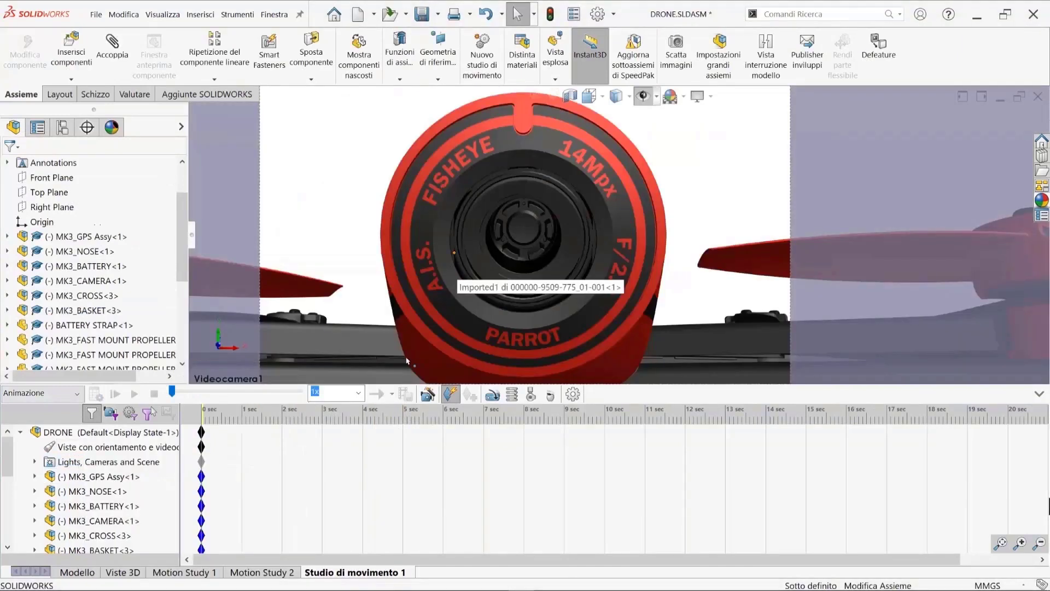
drag(202, 412, 423, 418)
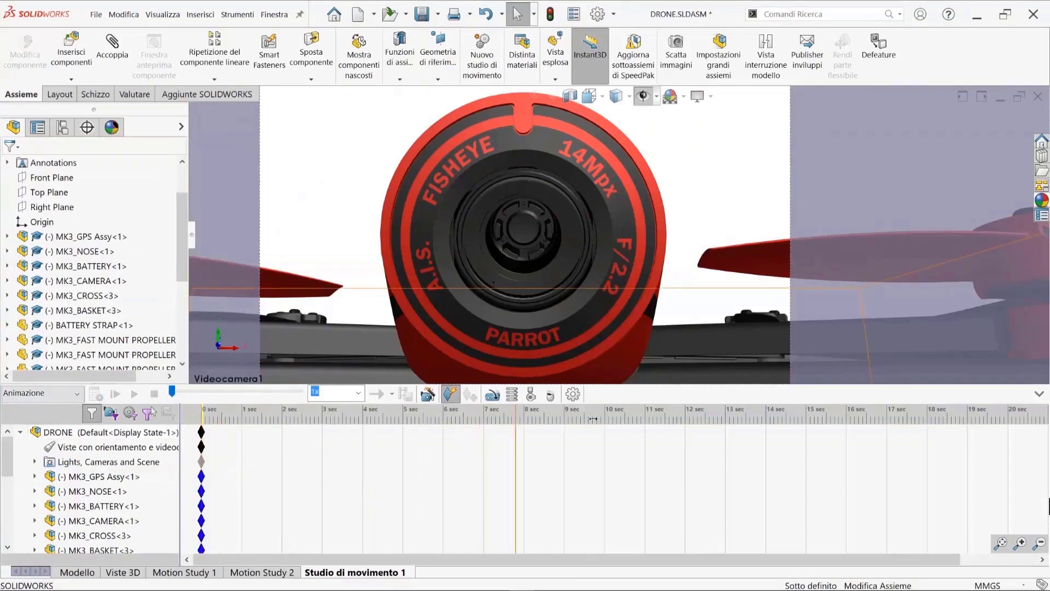
- Set the time to 3 seconds and expand Lights, Cameras and Scene to reveal Videocamera1
drag(425, 417, 432, 417)
drag(319, 417, 202, 417)
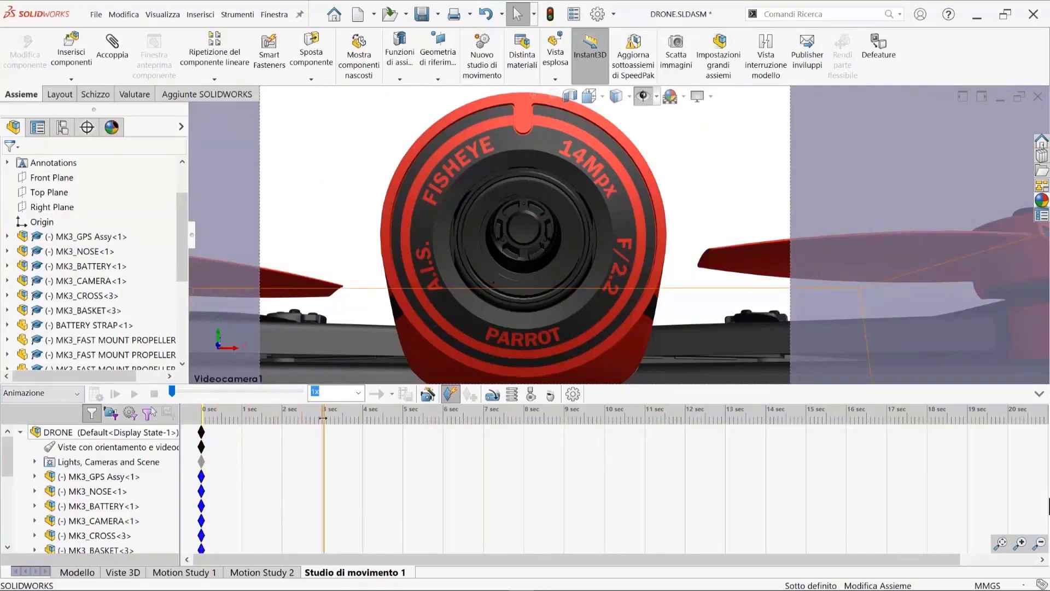
click(321, 418)
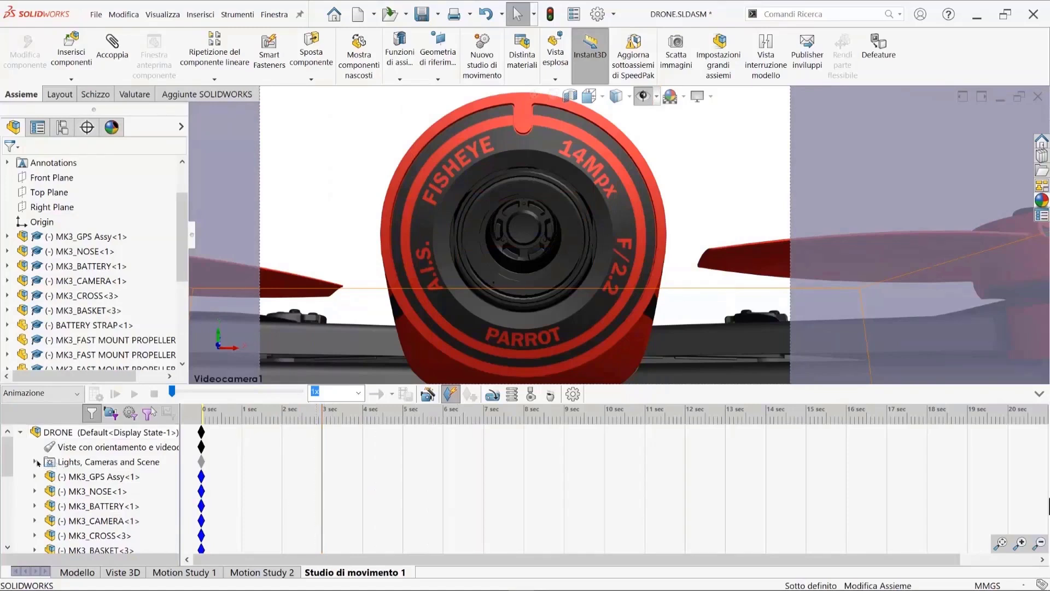
click(36, 463)
drag(11, 463, 12, 470)
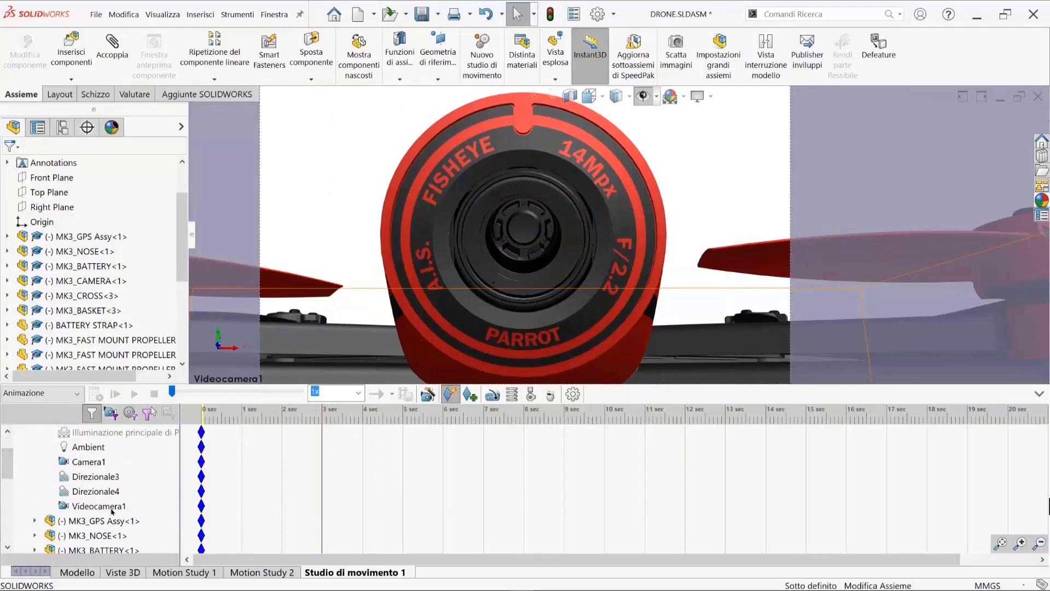
- Open Videocamera1's properties and nudge the camera in the top view
right_click(98, 510)
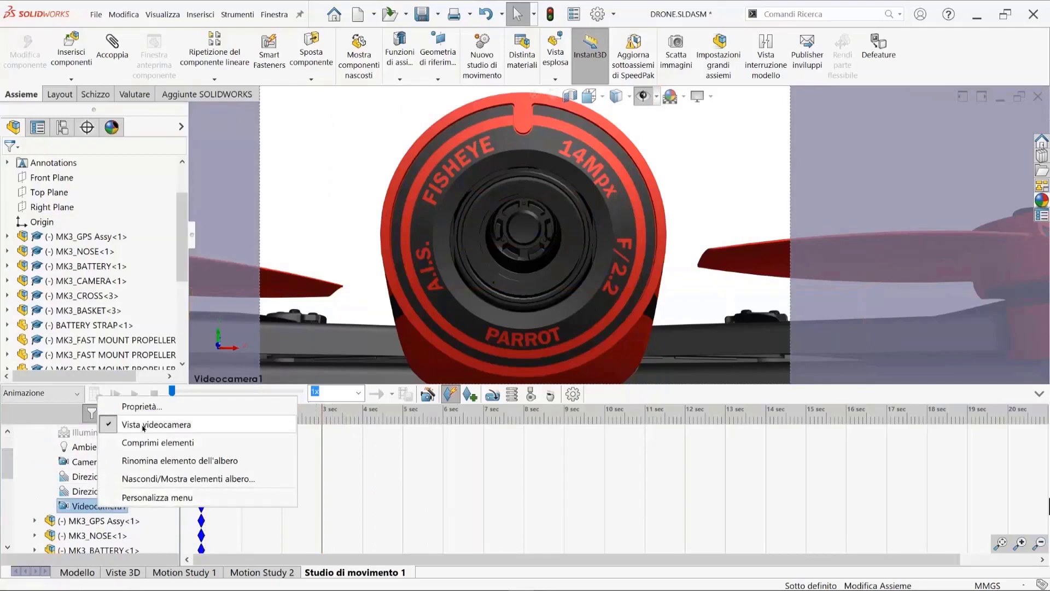
click(147, 408)
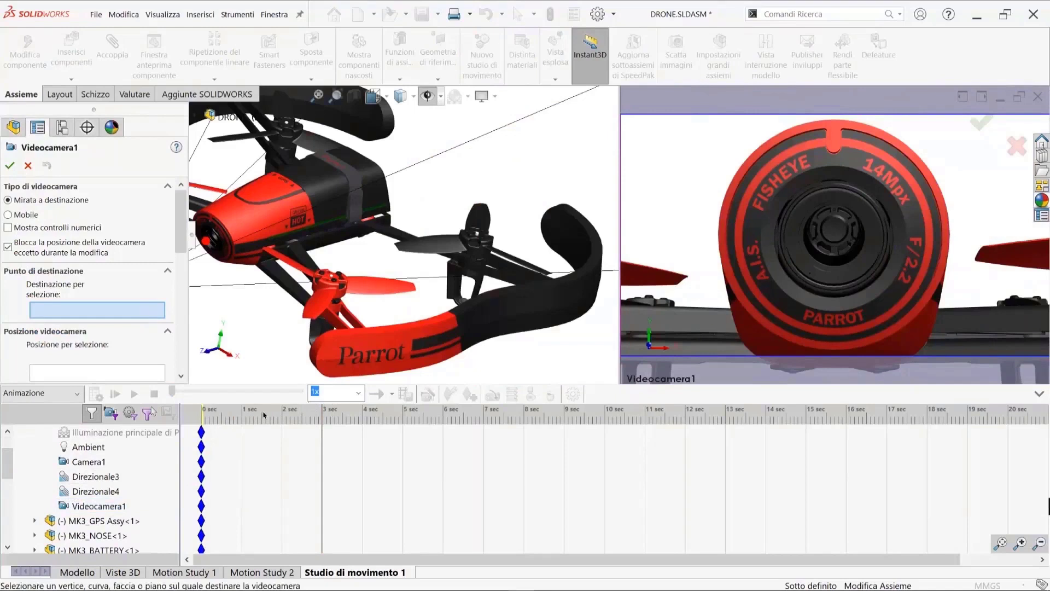
scroll(476, 263, up, 3)
scroll(497, 303, up, 3)
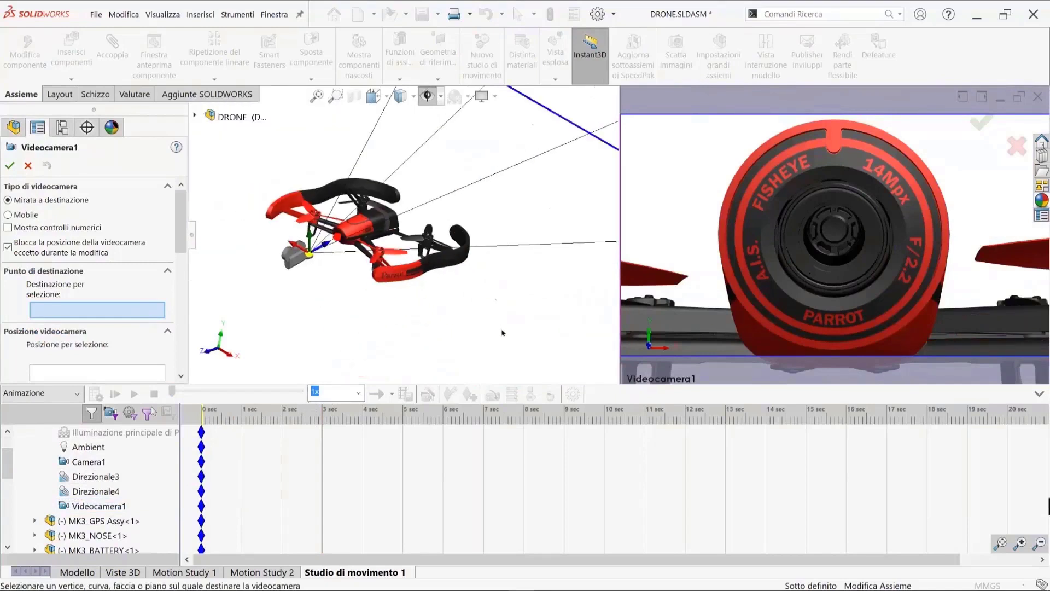
key(ctrl+5)
scroll(447, 302, up, 2)
scroll(447, 302, up, 1)
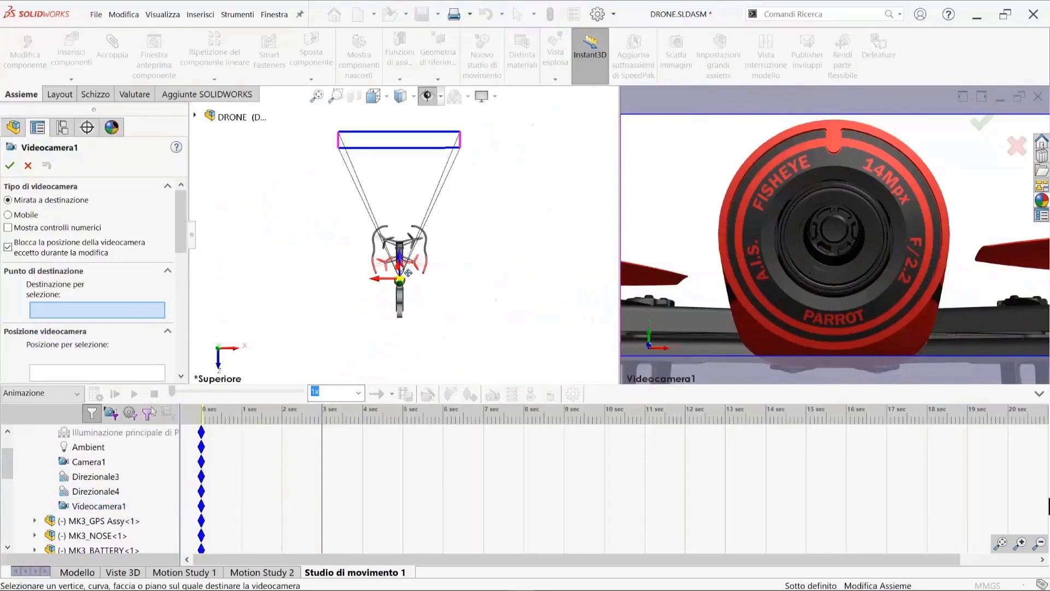
drag(462, 316, 444, 298)
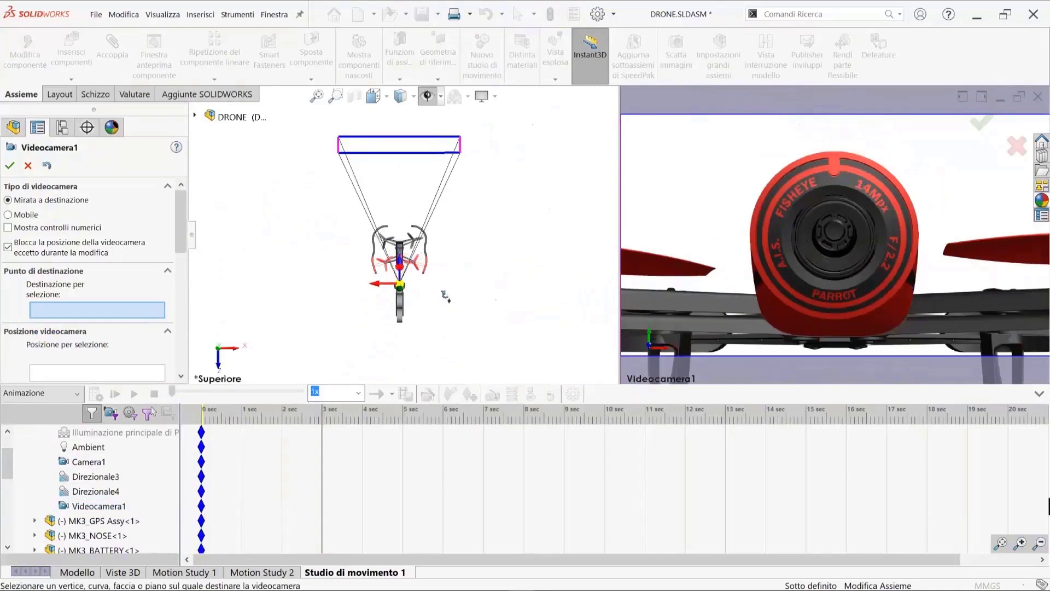
- In the right view, pull the camera back so it frames the whole drone
key(ctrl+4)
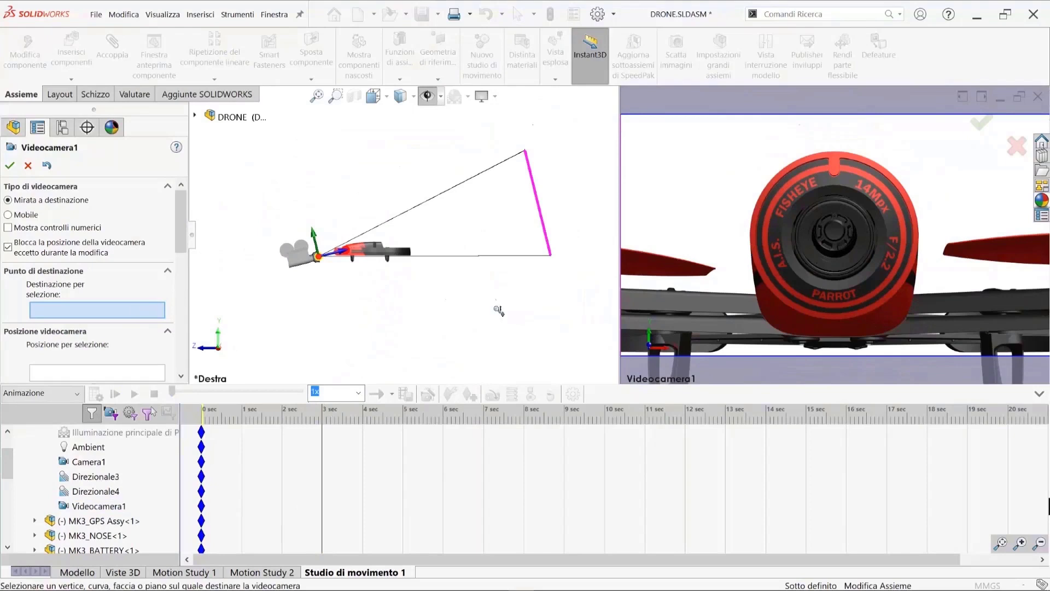
scroll(390, 268, down, 1)
ctrl+middle_drag(395, 292, 472, 284)
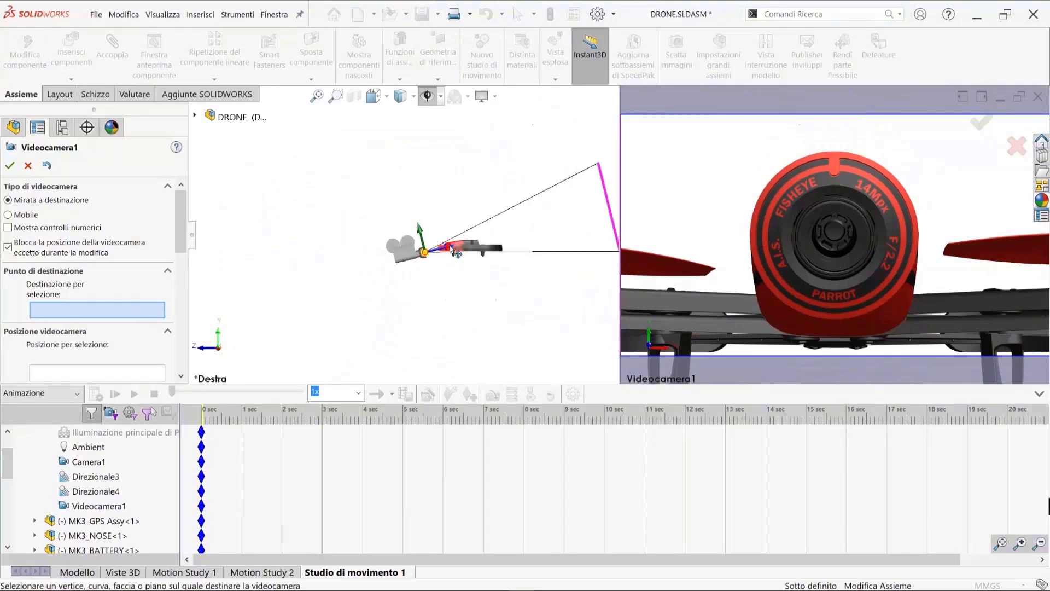
scroll(452, 247, down, 1)
mouse_move(408, 254)
mouse_down()
mouse_move(262, 286)
mouse_move(227, 316)
mouse_up()
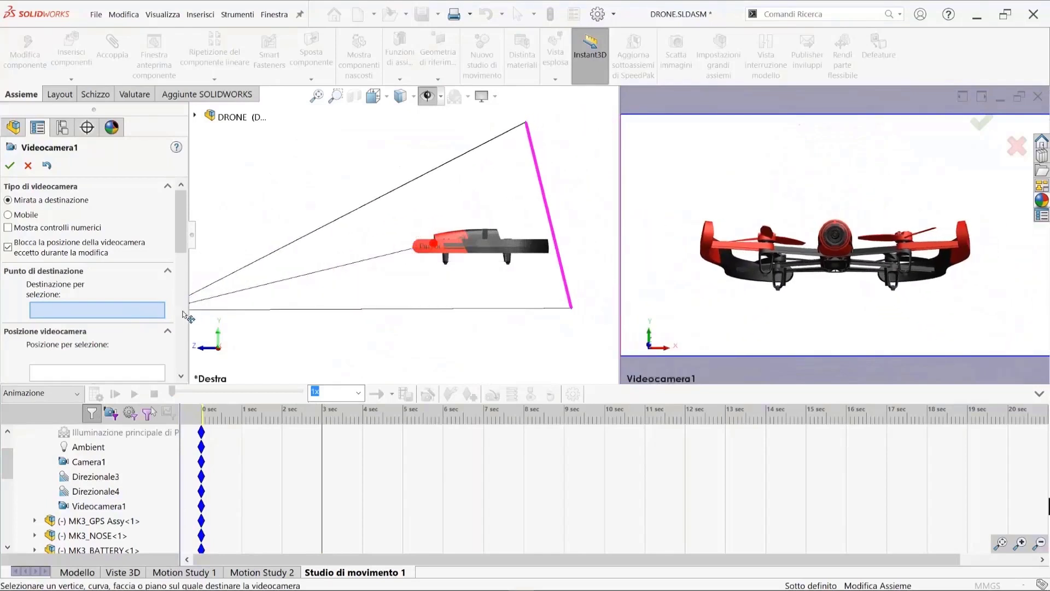
scroll(227, 316, up, 1)
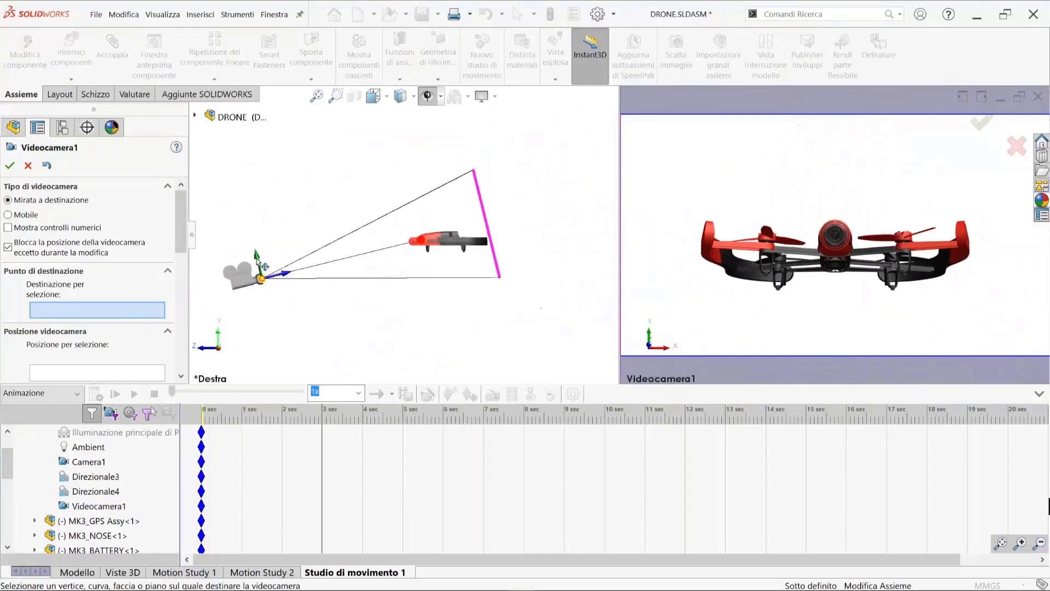
mouse_move(260, 267)
mouse_down()
mouse_move(270, 190)
mouse_move(261, 205)
mouse_up()
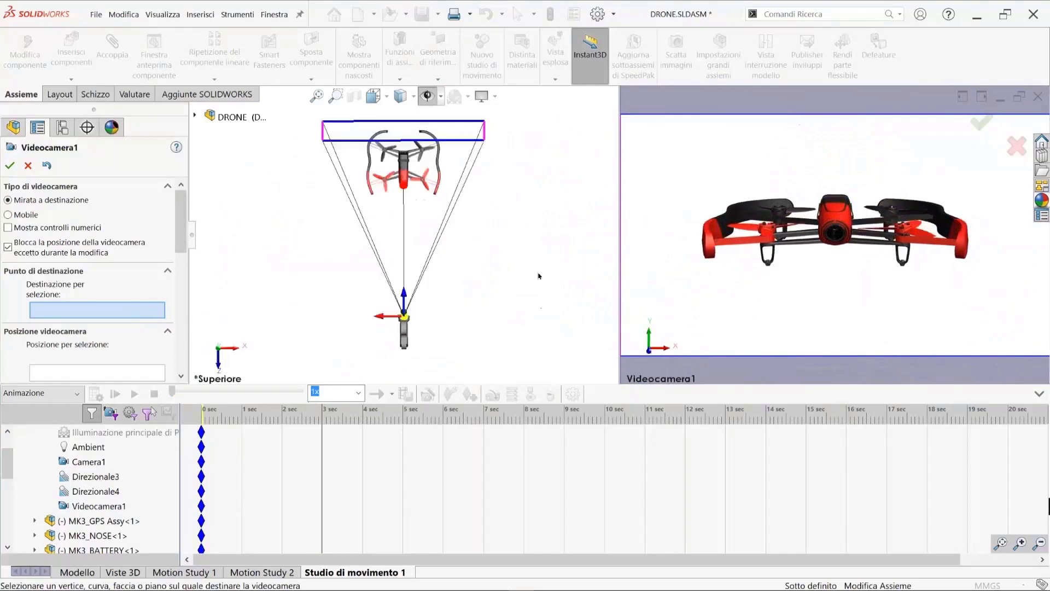
- Swing the camera round to an angled view and confirm, creating the 3-second keyframe
key(ctrl+5)
mouse_move(390, 323)
mouse_down()
mouse_move(311, 317)
mouse_move(321, 310)
mouse_up()
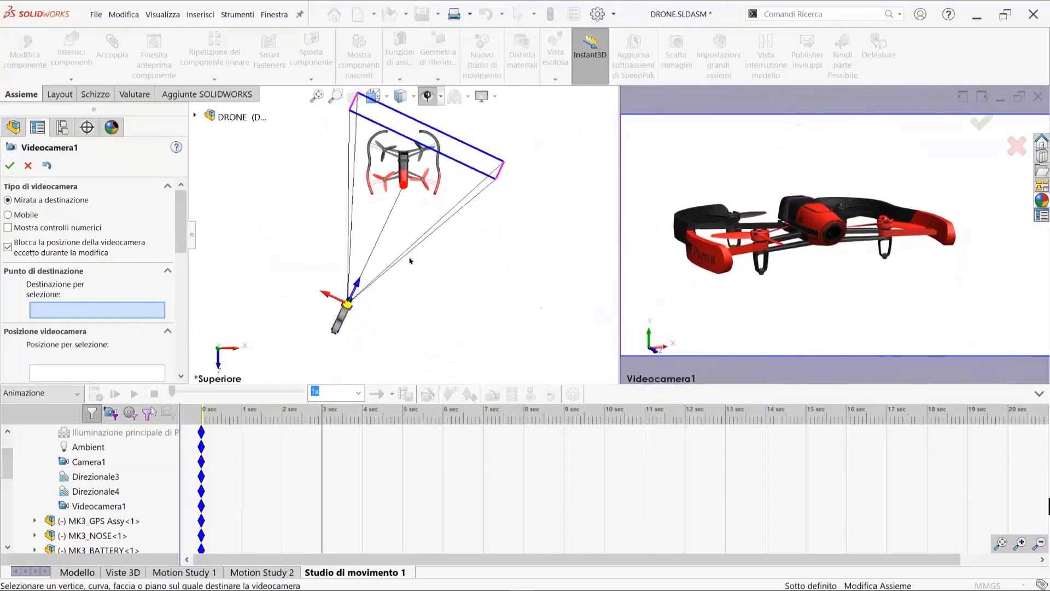
drag(365, 289, 374, 271)
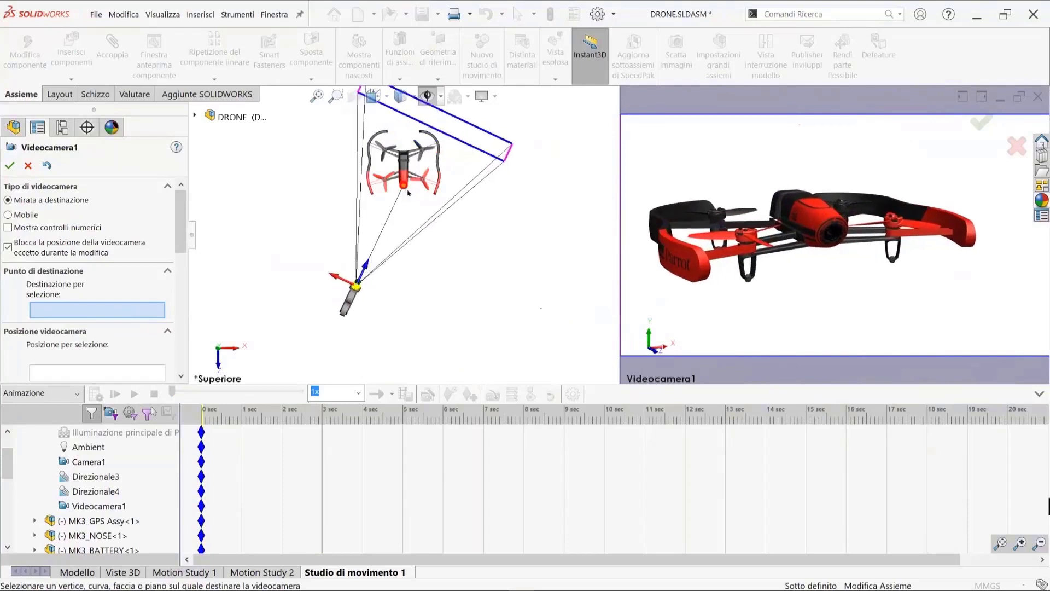
drag(407, 192, 406, 182)
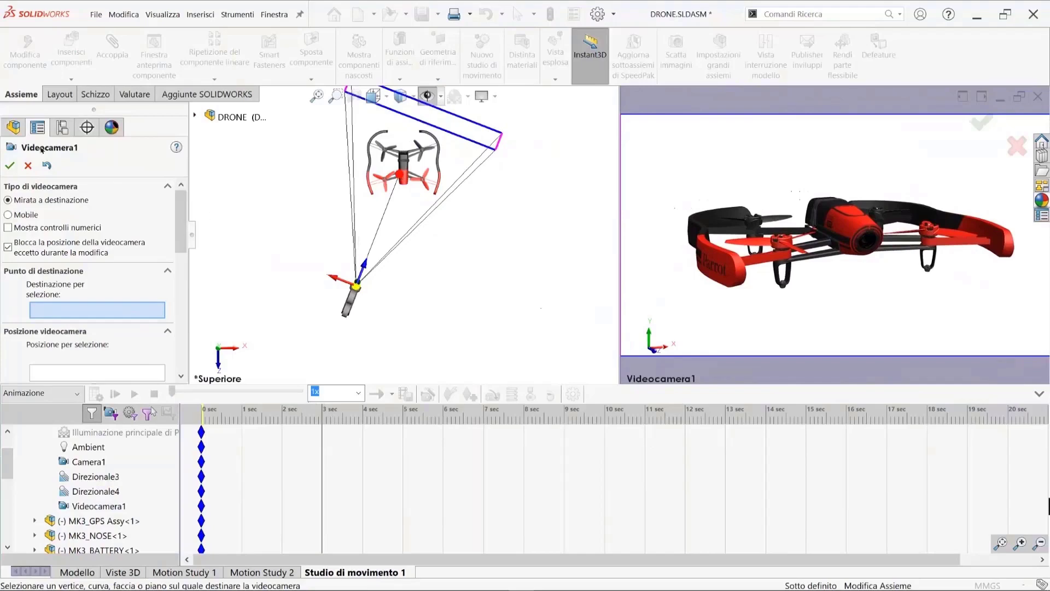
click(10, 165)
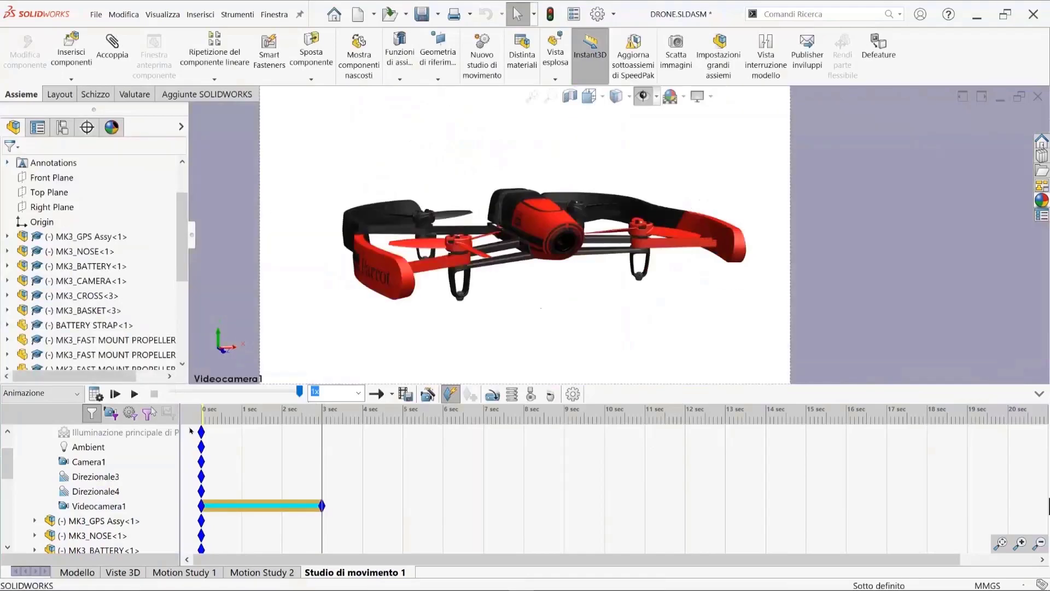